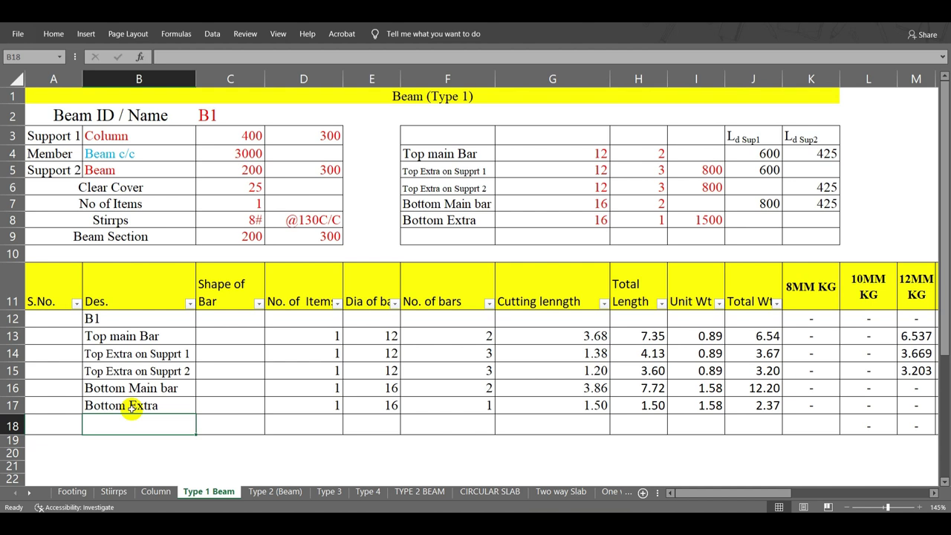
Label row 18 "Stirrps 2 lg" in the description column and link its number of items in D18 to C7
text(Stirrps 2 lg)
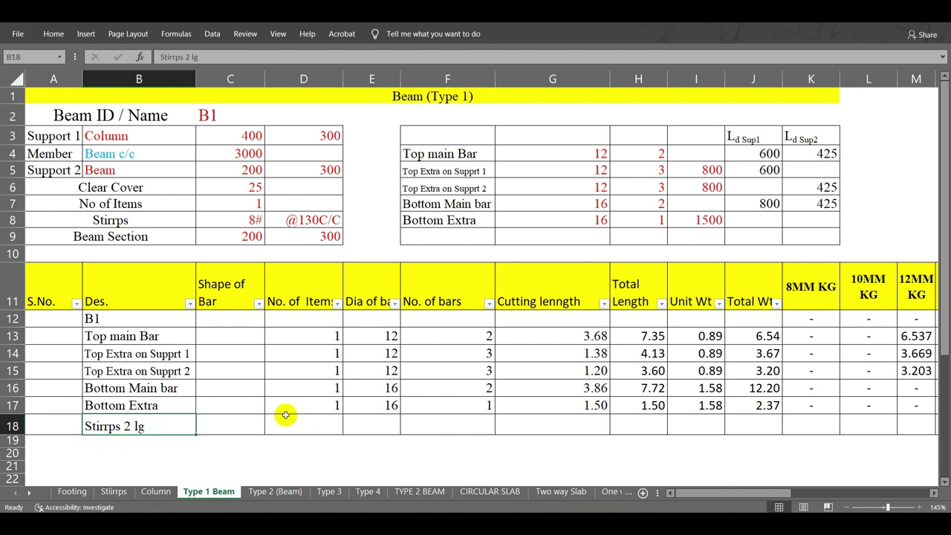
click(324, 420)
text(=)
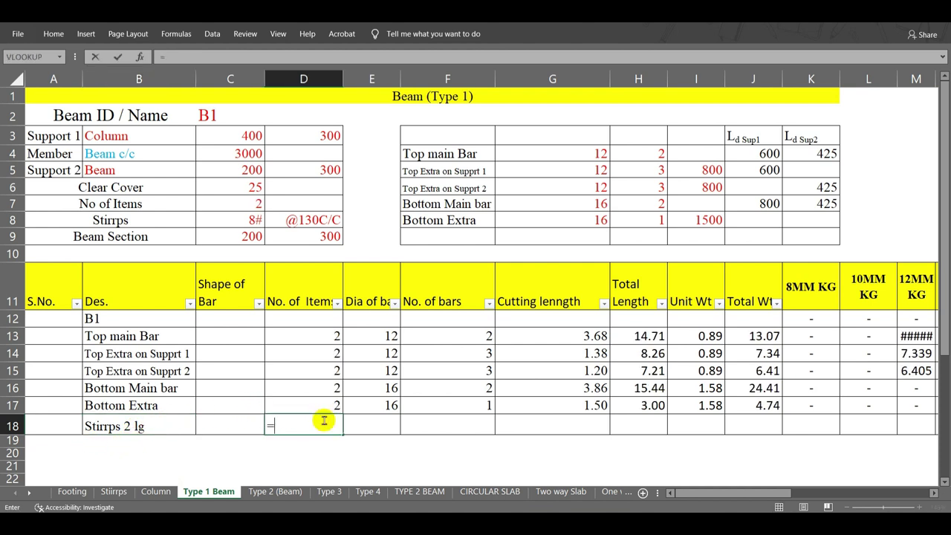
click(235, 204)
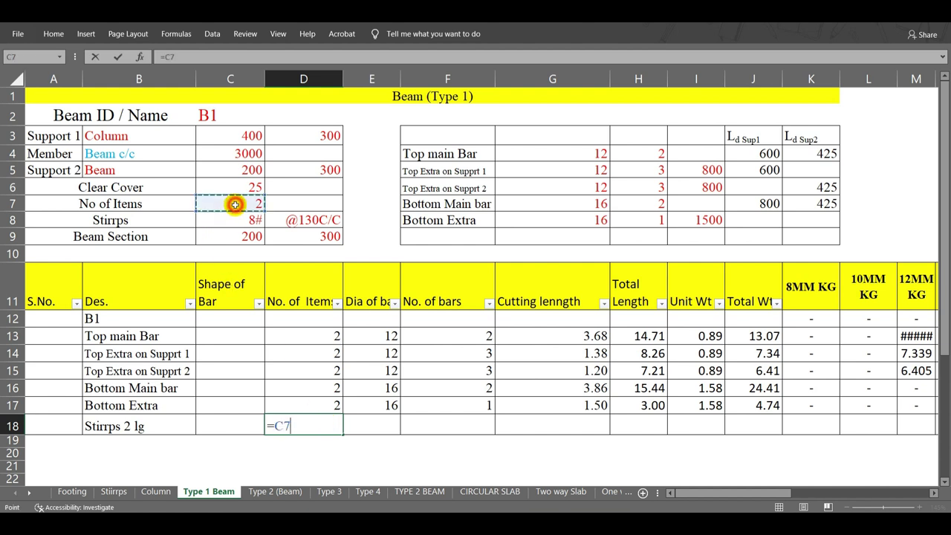
key(Return)
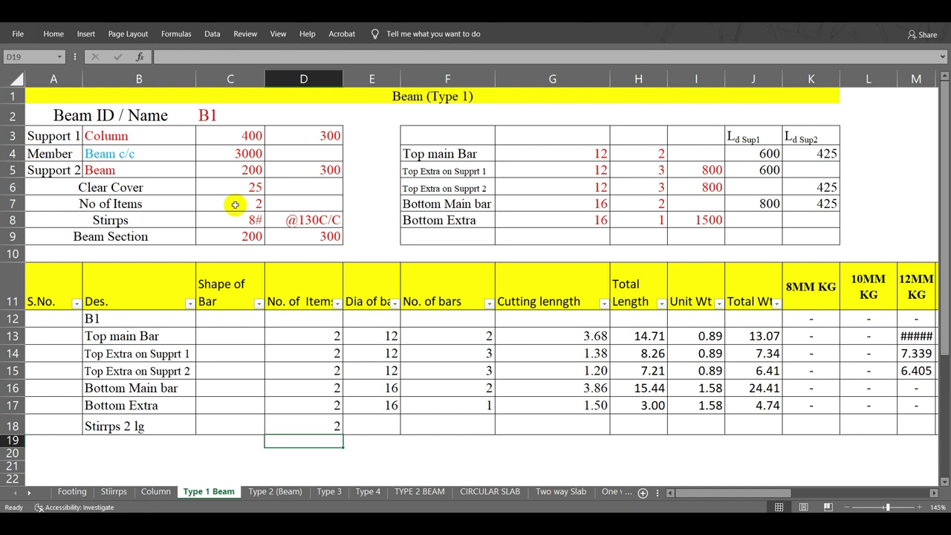
Link the stirrup row's bar diameter in E18 to the stirrup size in C8
click(373, 426)
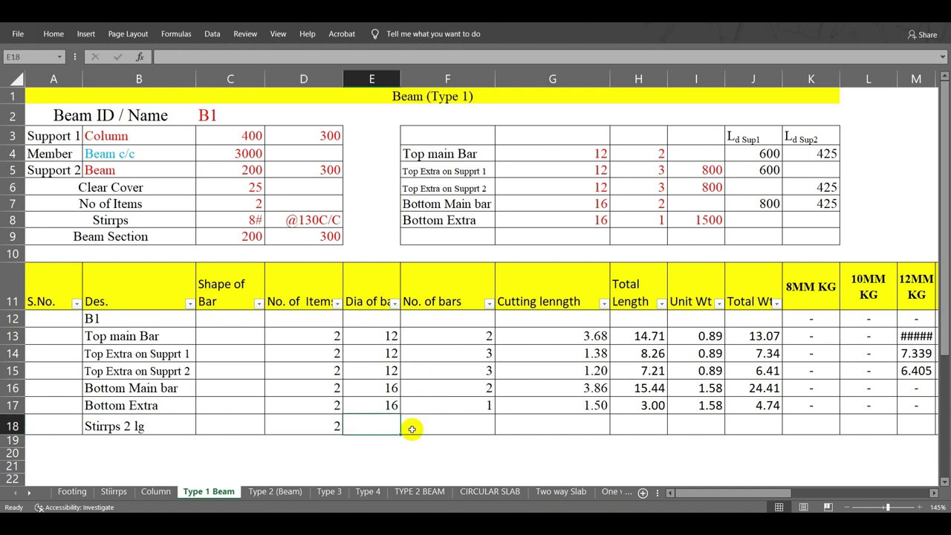
text(=)
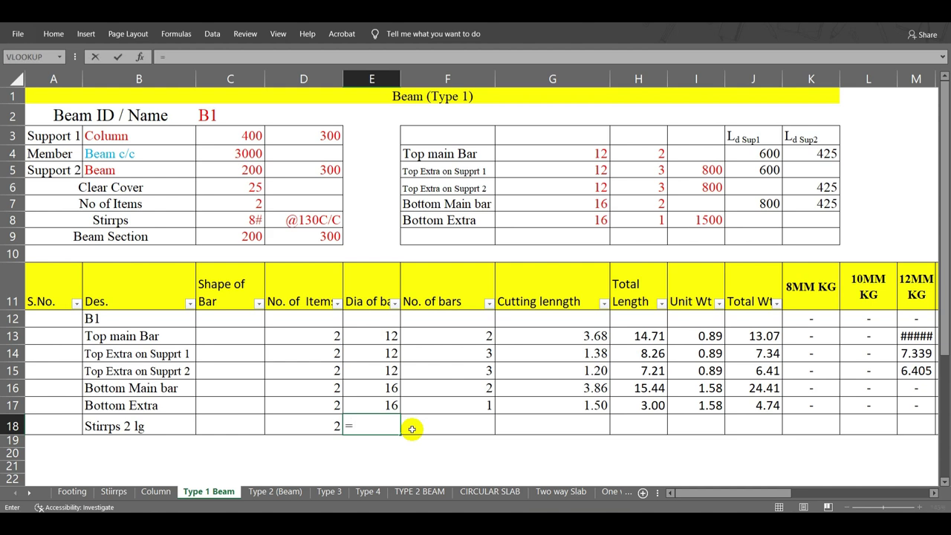
click(218, 221)
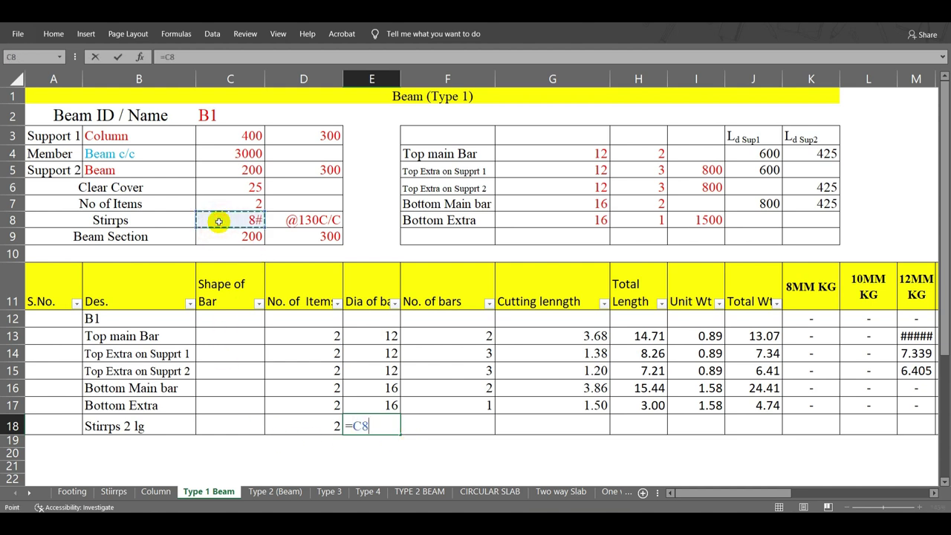
key(Return)
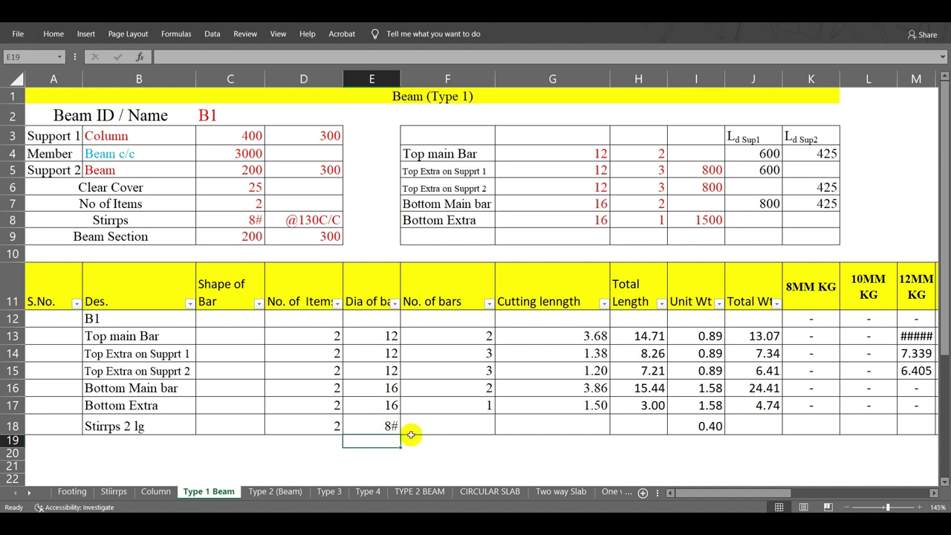
Change the number format of the stirrup diameter cell E18 to General
click(374, 429)
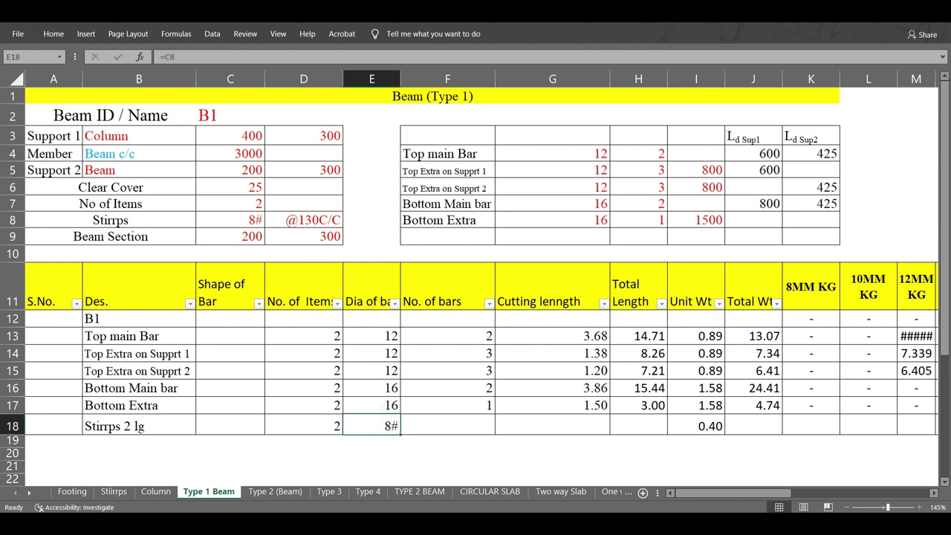
key(ctrl+1)
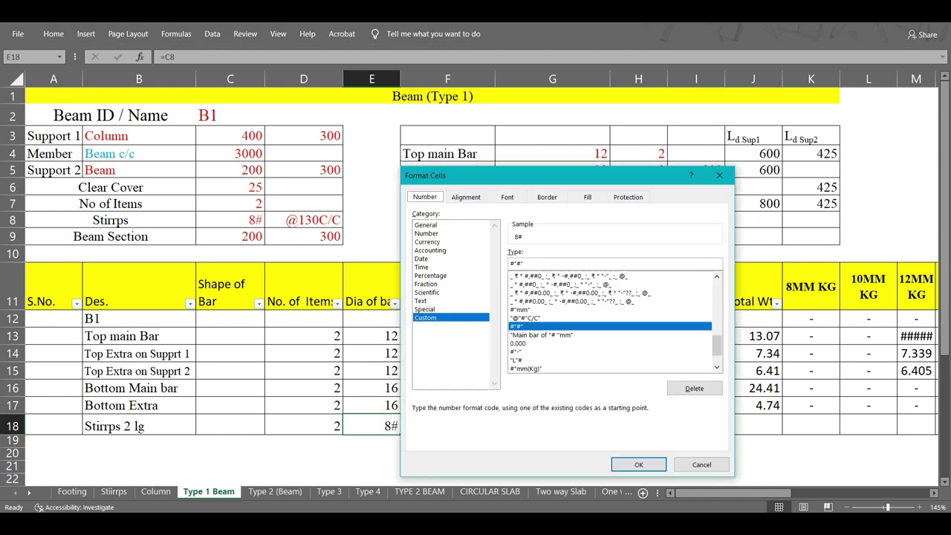
click(449, 225)
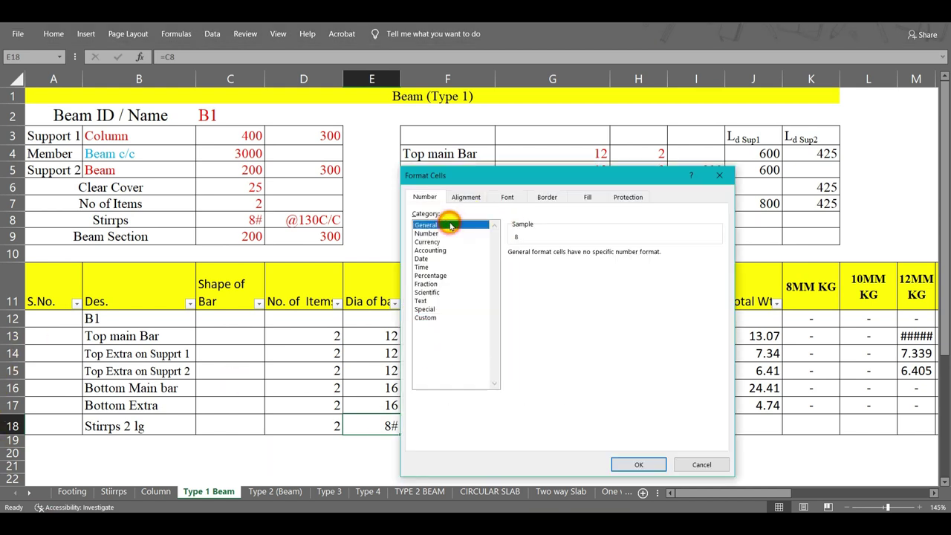
click(633, 464)
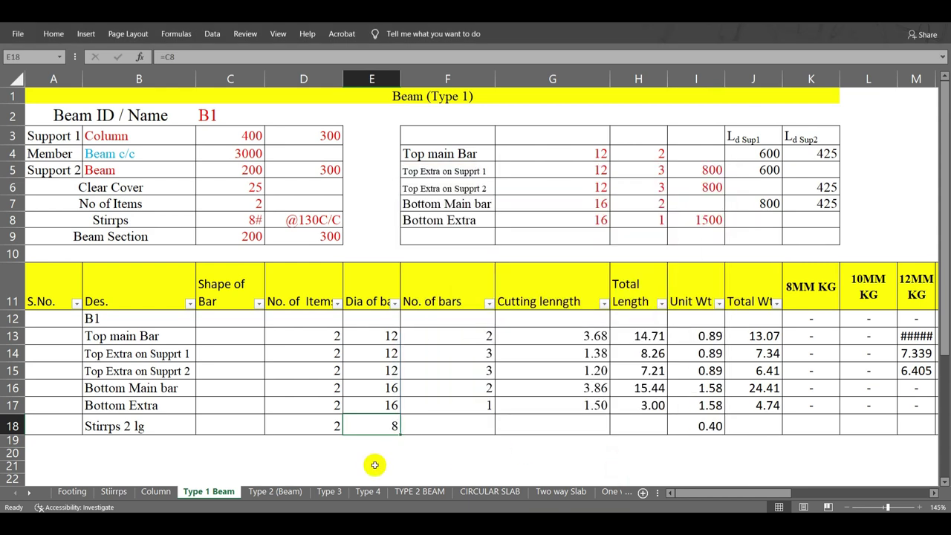
click(450, 423)
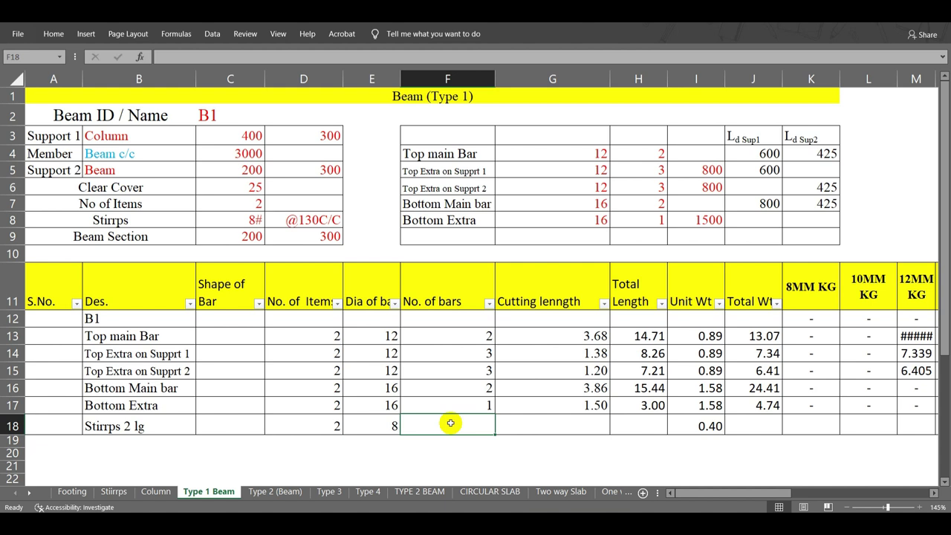
text(=)
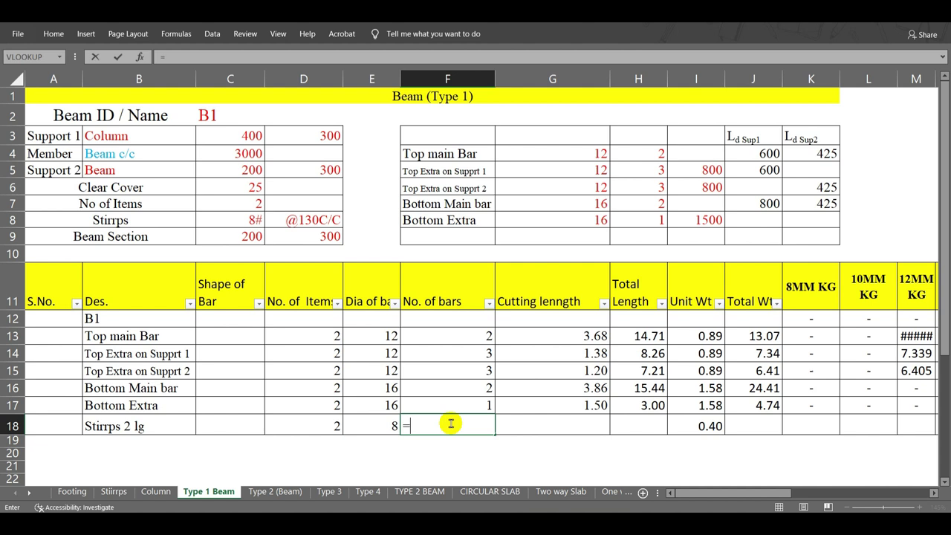
text(3000-400/2)
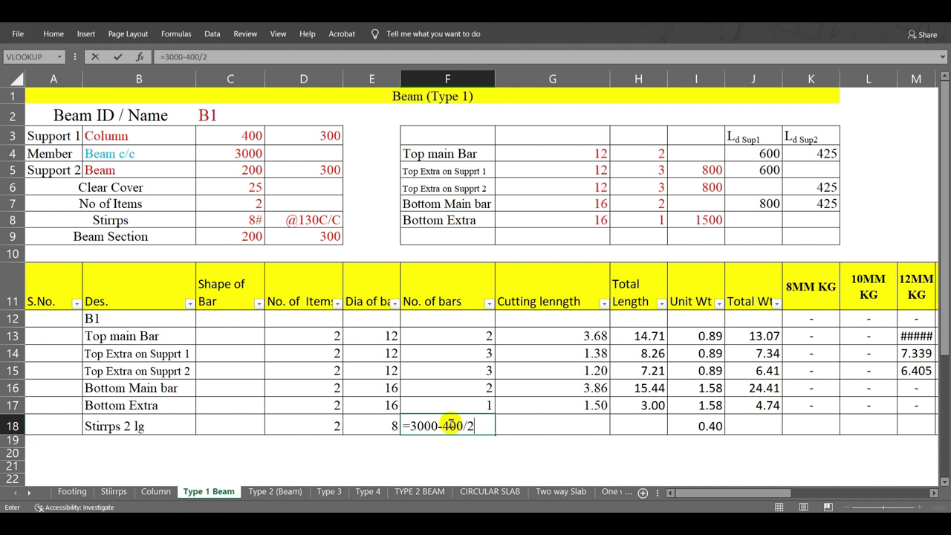
text(+200/2)
key(BackSpace)
key(BackSpace)
key(BackSpace)
key(BackSpace)
key(BackSpace)
key(BackSpace)
key(BackSpace)
key(BackSpace)
key(BackSpace)
key(BackSpace)
key(BackSpace)
key(BackSpace)
key(BackSpace)
key(BackSpace)
key(BackSpace)
key(BackSpace)
key(BackSpace)
Begin the stirrup count formula in F18 with C4 plus an IF that tests whether B3 equals "column"
text(=)
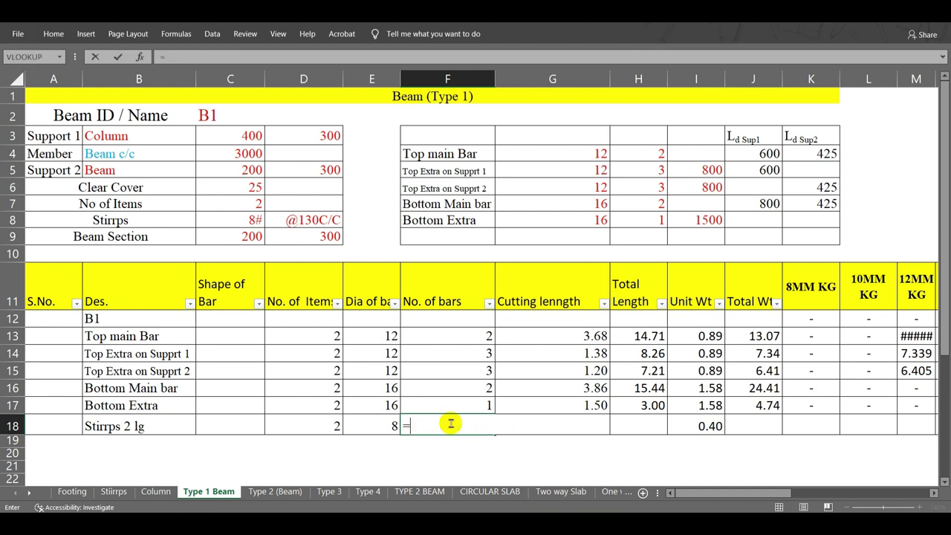
click(238, 156)
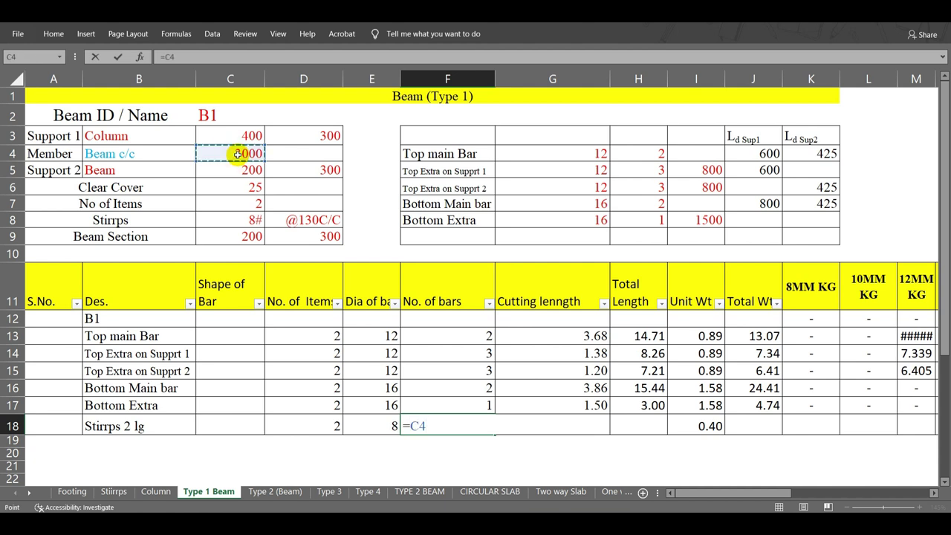
text(+)
text(if()
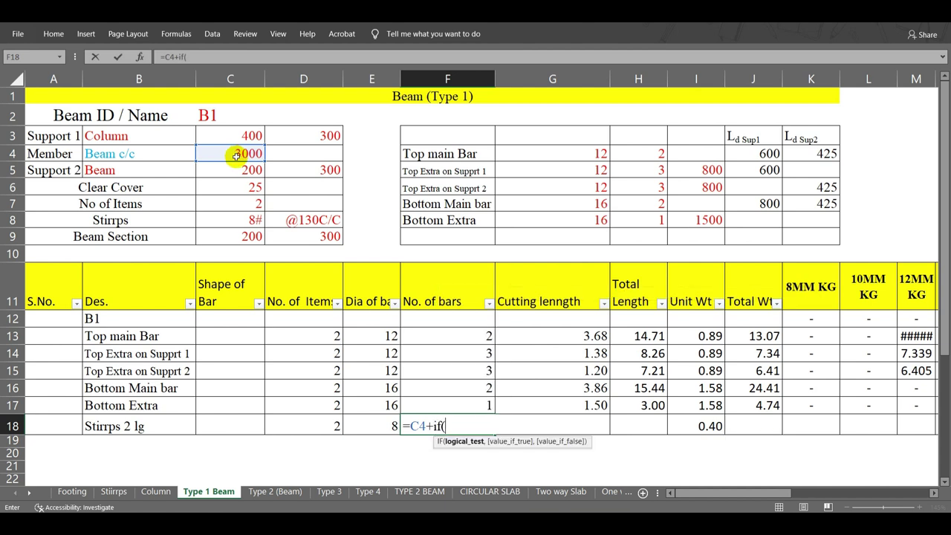
click(135, 136)
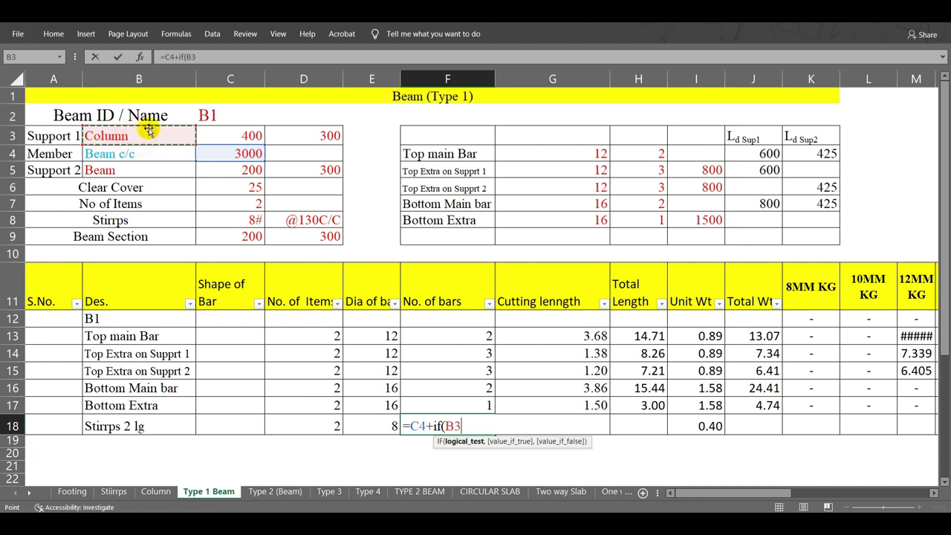
click(222, 58)
text(="column)
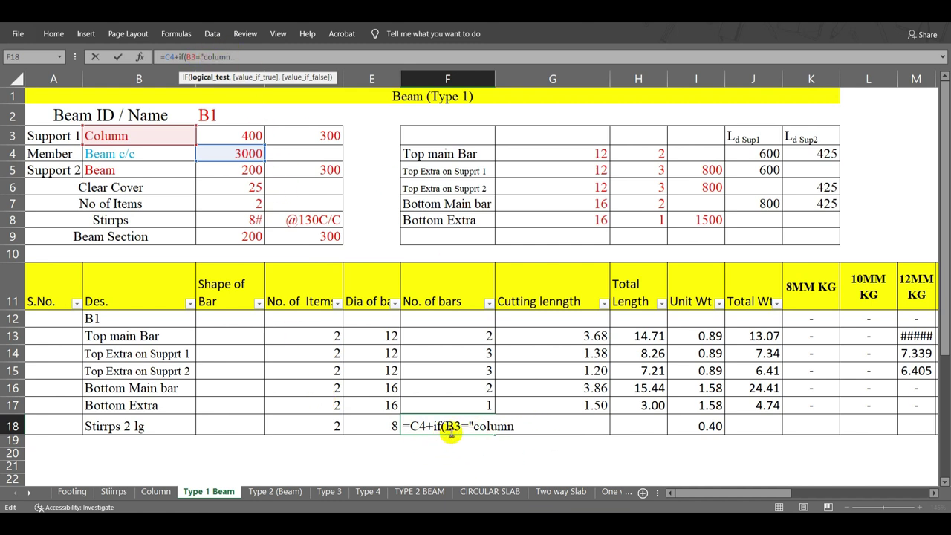
click(525, 427)
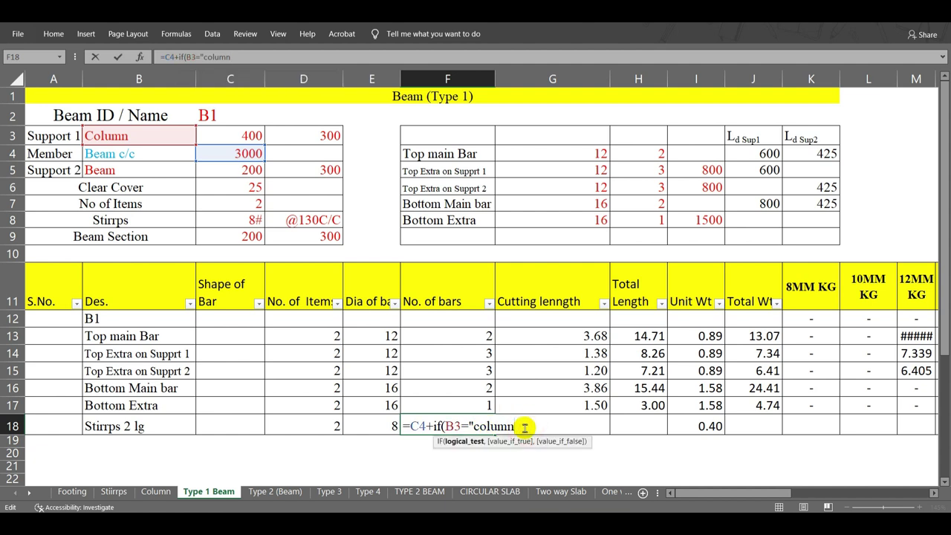
text(",)
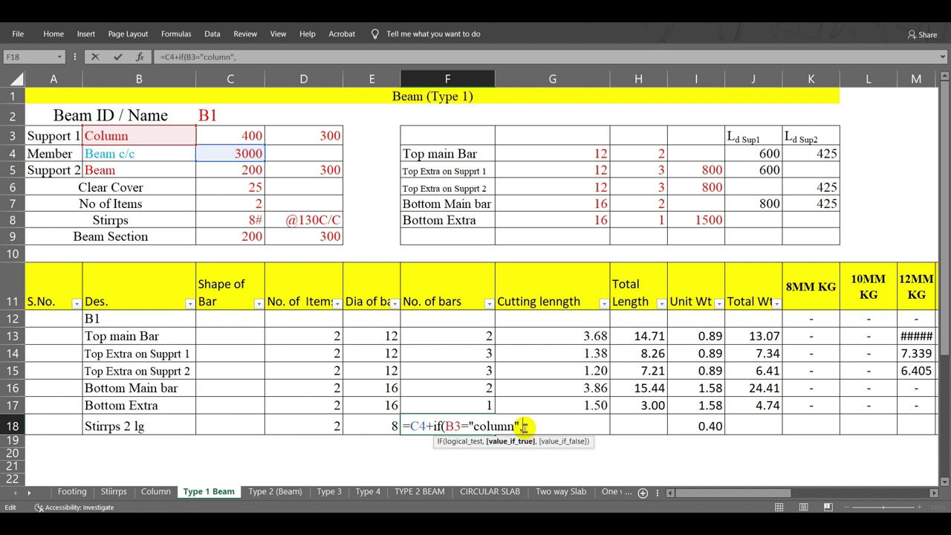
Complete the Support 1 IF in F18 with -C3/2 as the true value and +C3/2 as the false value
text(-)
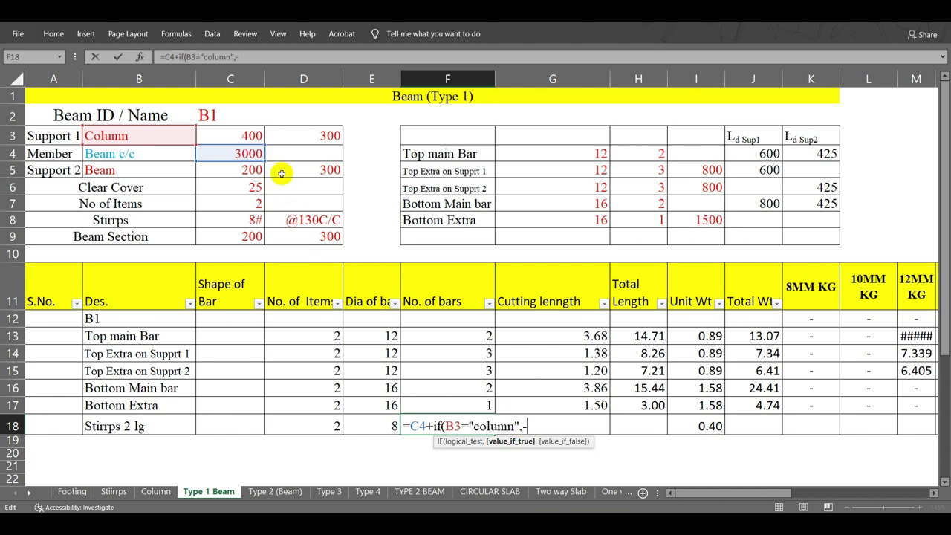
click(255, 137)
text(/2)
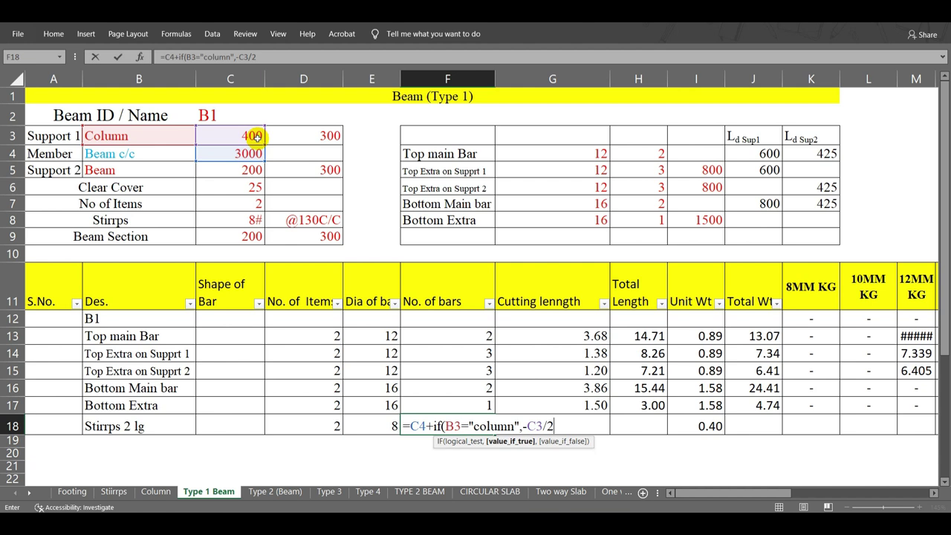
text(,+)
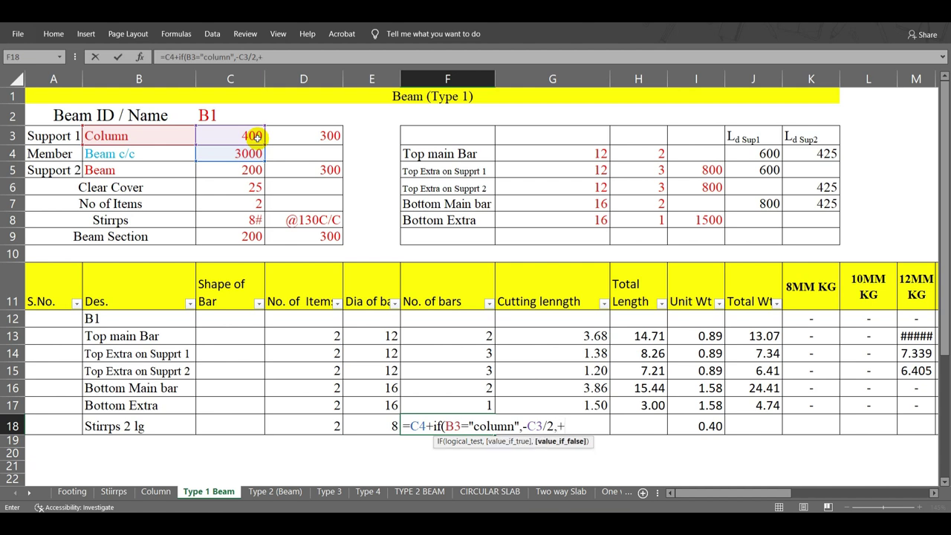
click(236, 136)
text(/2)
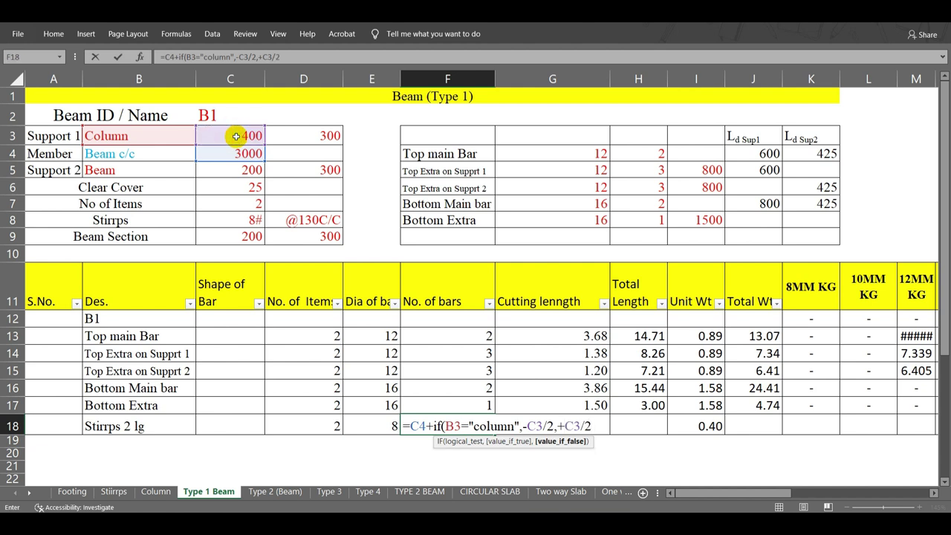
text())
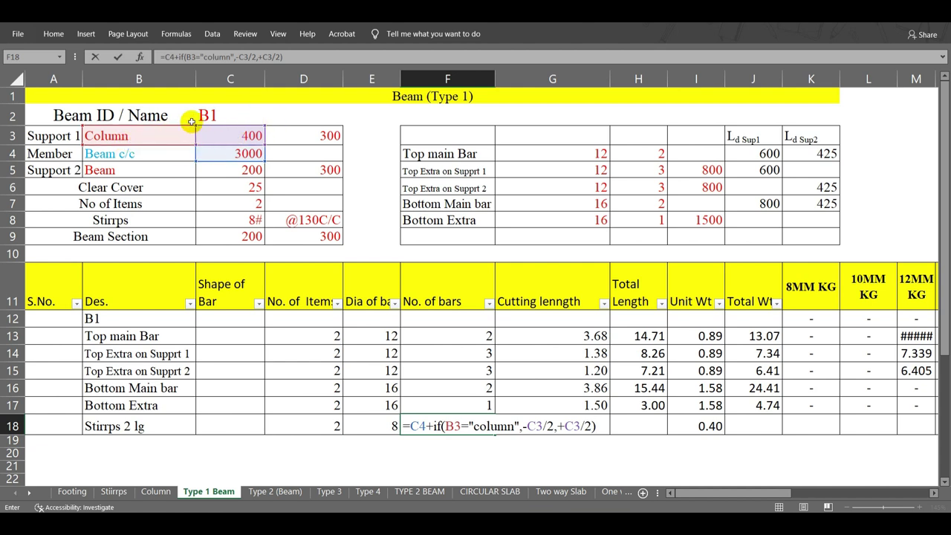
Extend the F18 formula with a second IF that tests whether Support 2 in B5 equals "column"
click(335, 57)
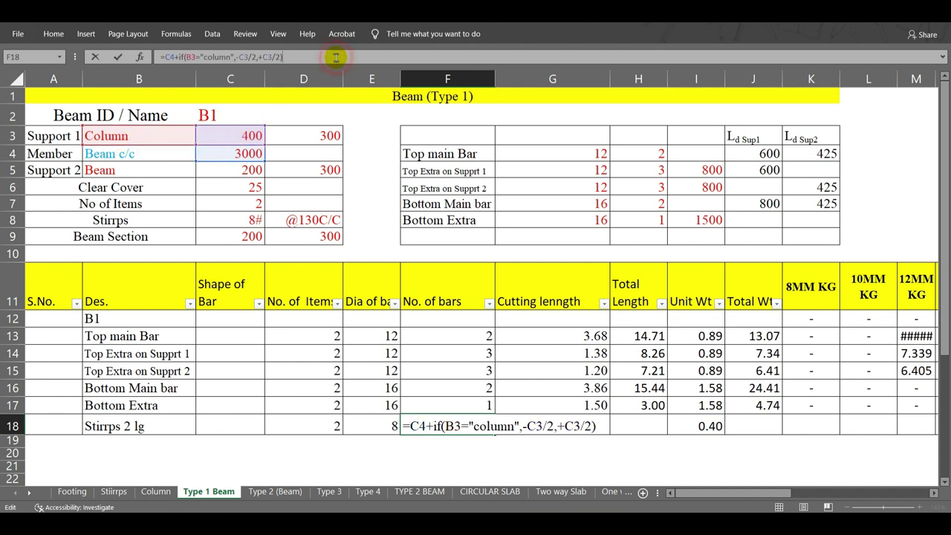
text(+if)
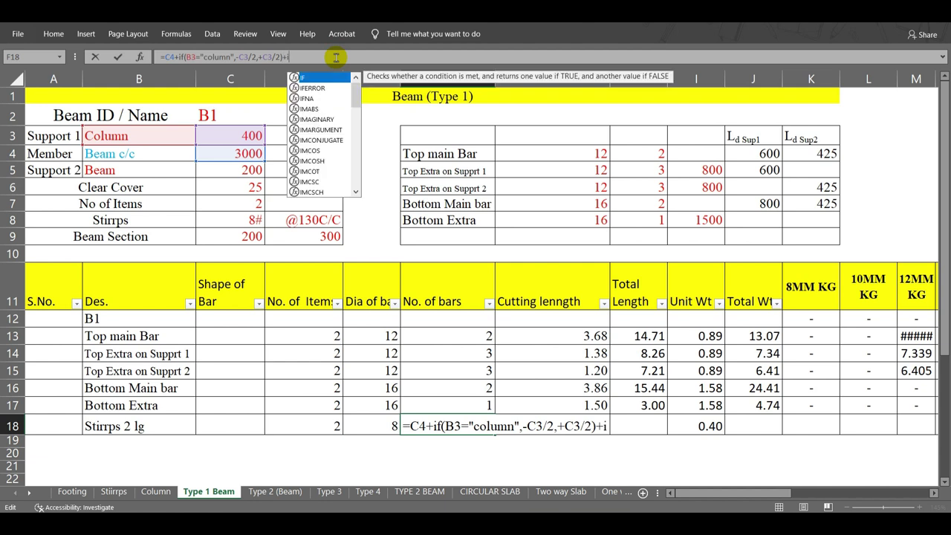
text(()
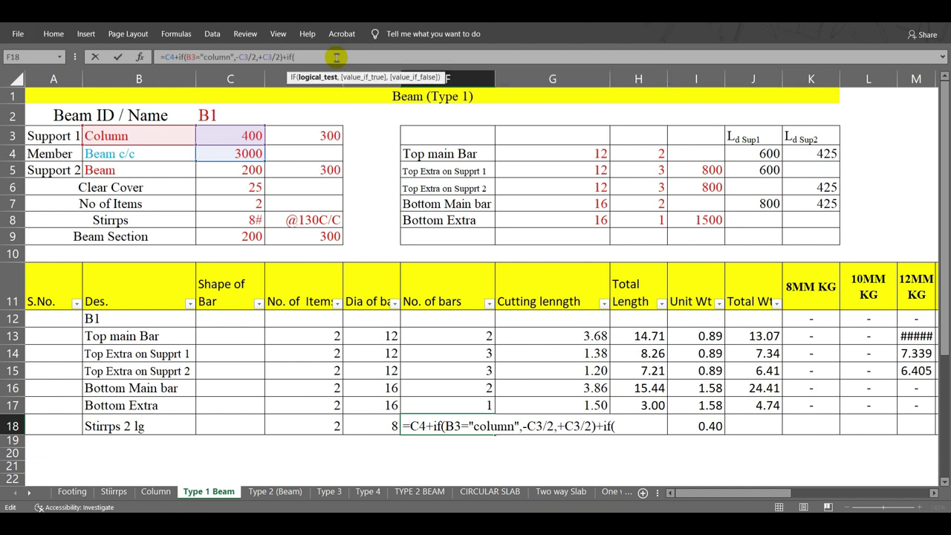
click(118, 172)
text(=)
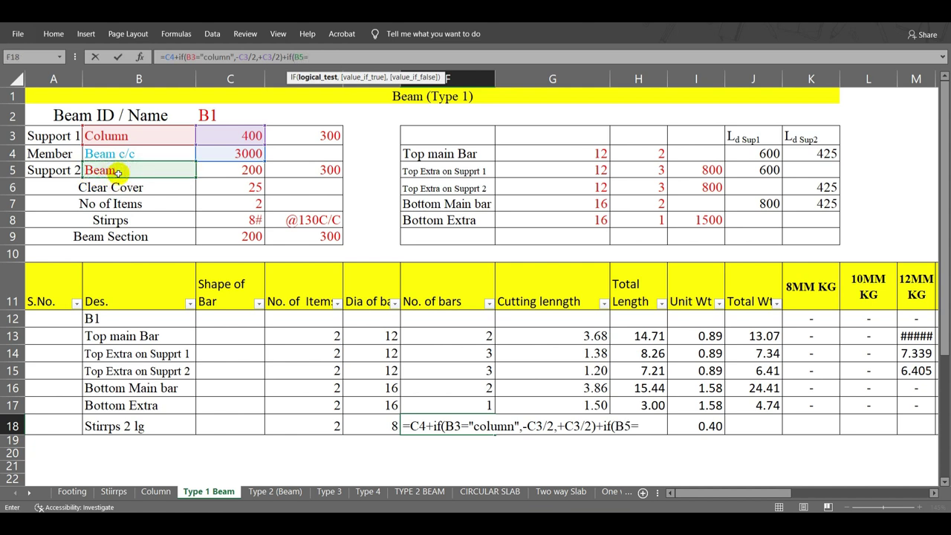
text("column)
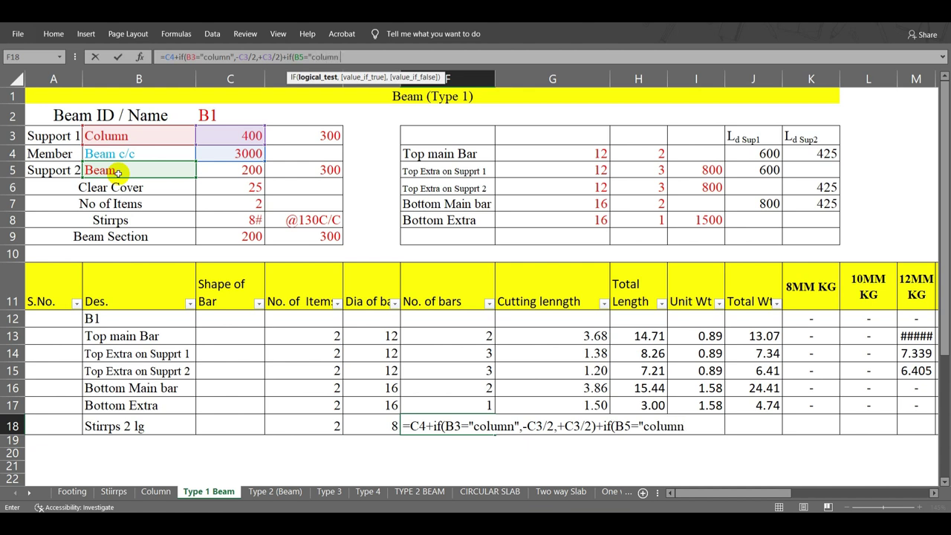
text(")
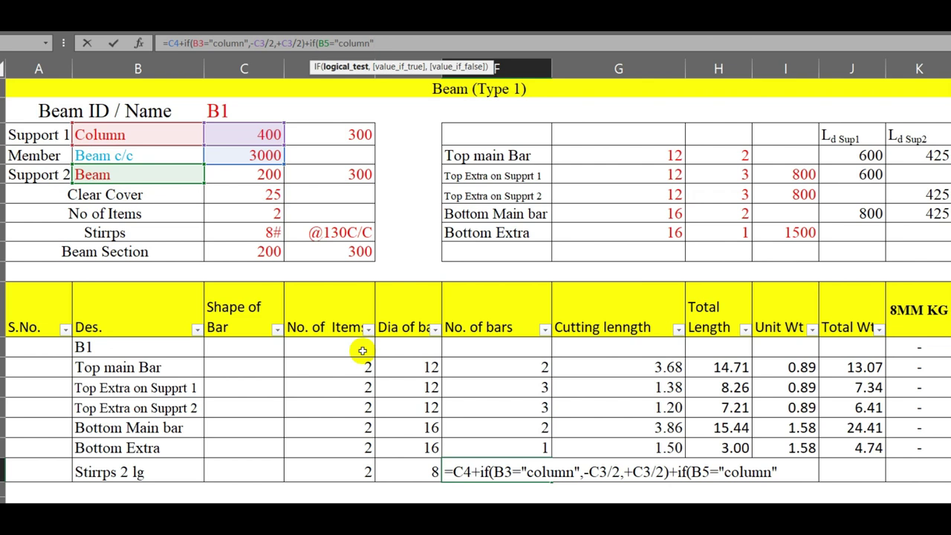
Complete the Support 2 IF in F18 with -C5/2 as the true value and +C5/2 as the false value
text(,-)
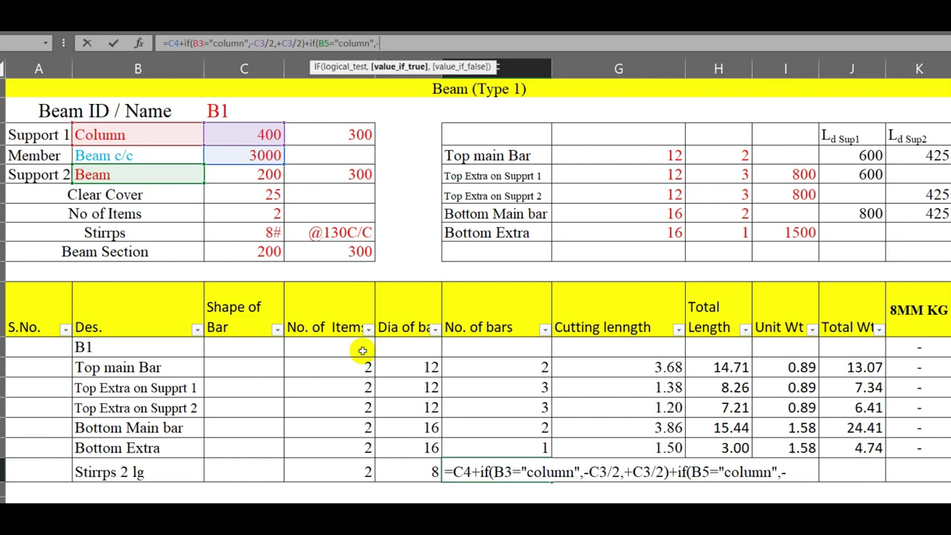
click(263, 174)
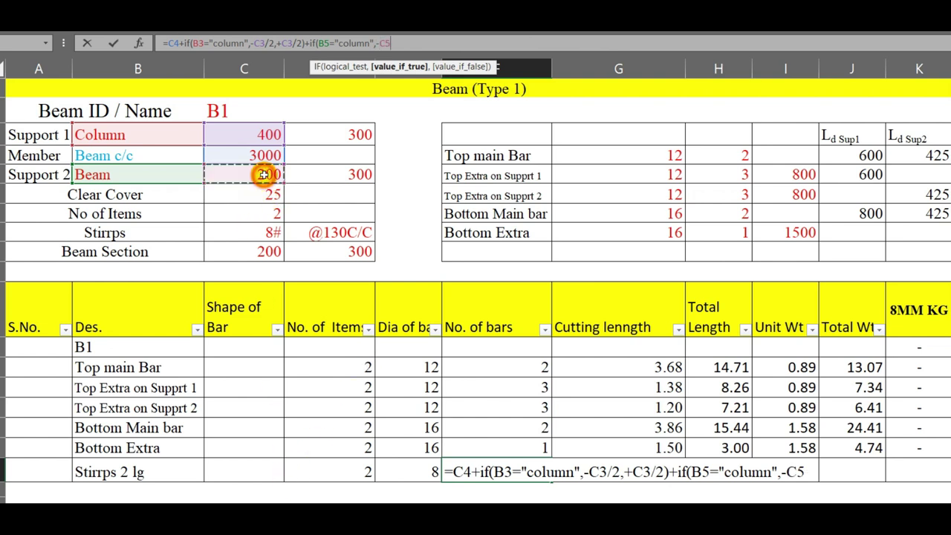
text(/2)
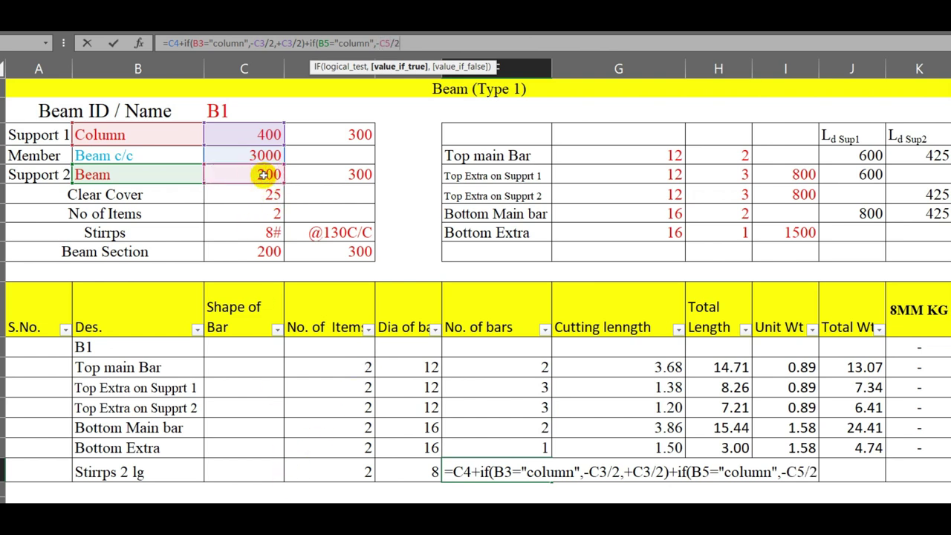
text(,)
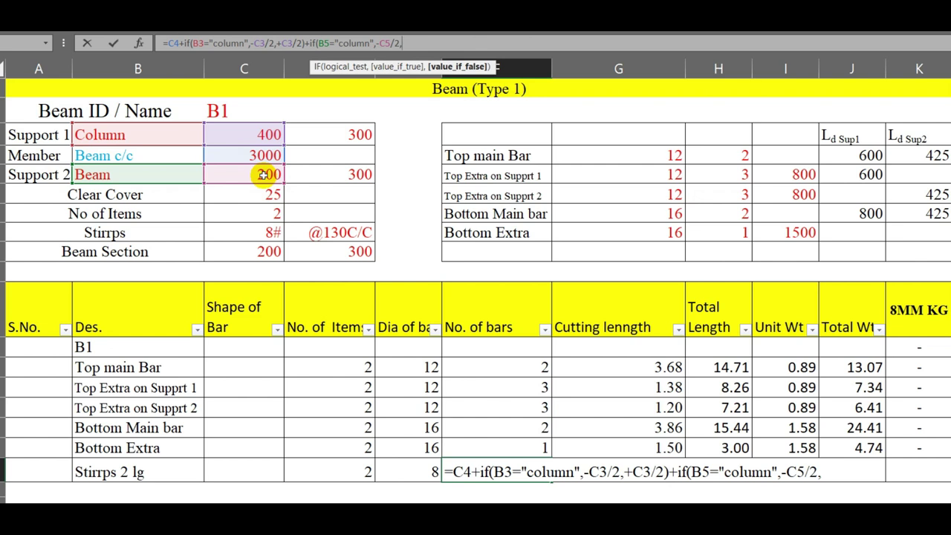
click(263, 174)
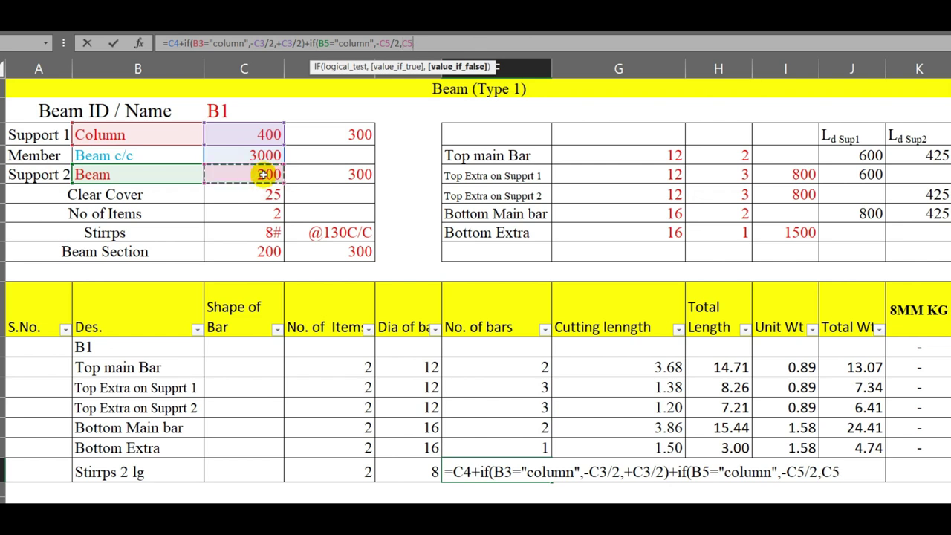
text(/2))
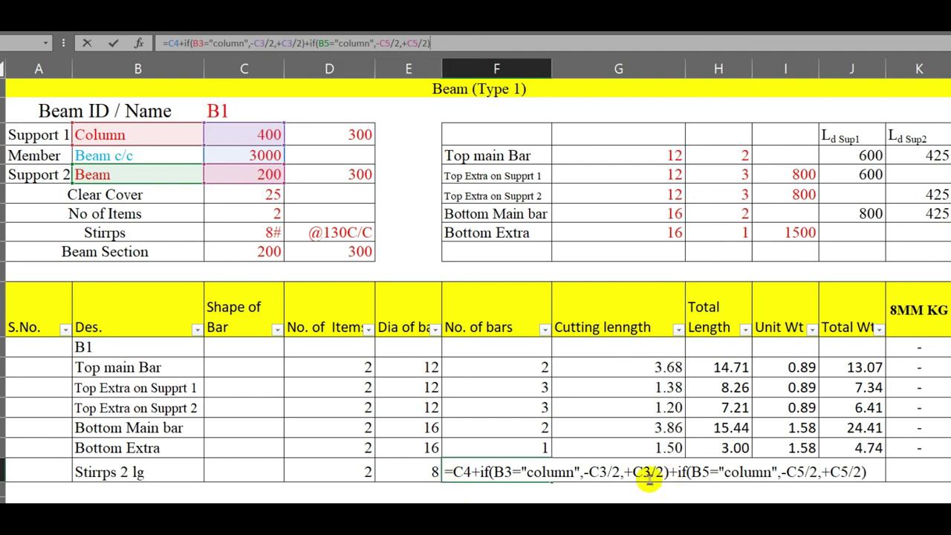
key(Return)
Enter the check calculation =3000-400/2+200/2 in E20, below the stirrup row's bar diameter
click(409, 503)
text(=3000)
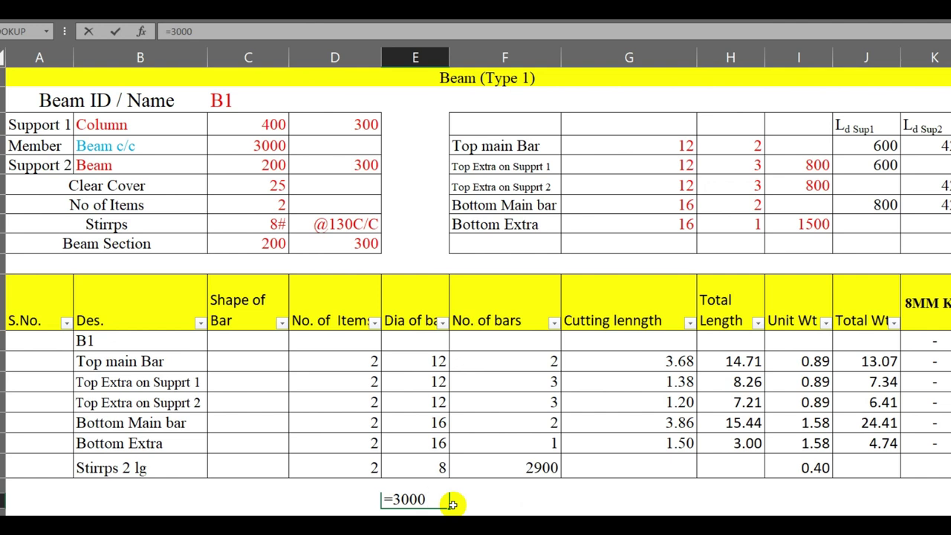
text(-)
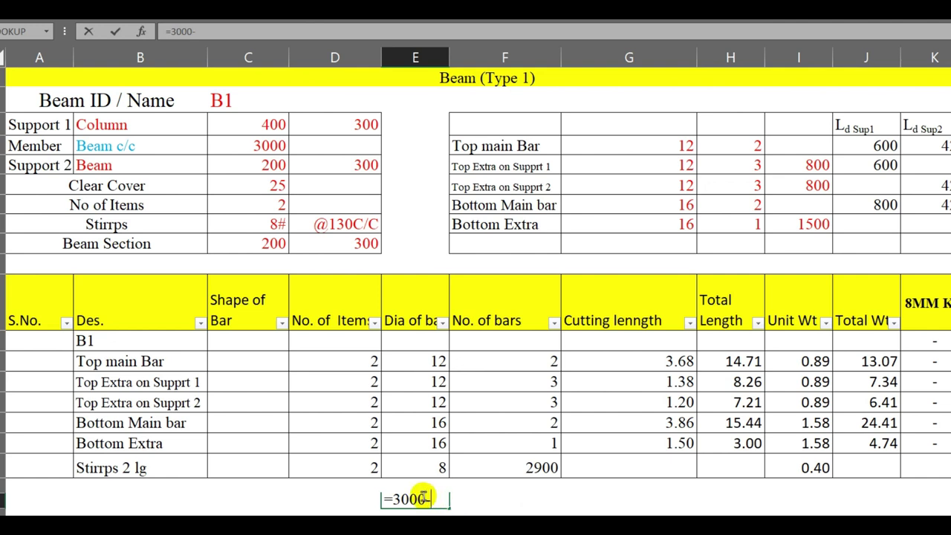
text(400/2+200/2)
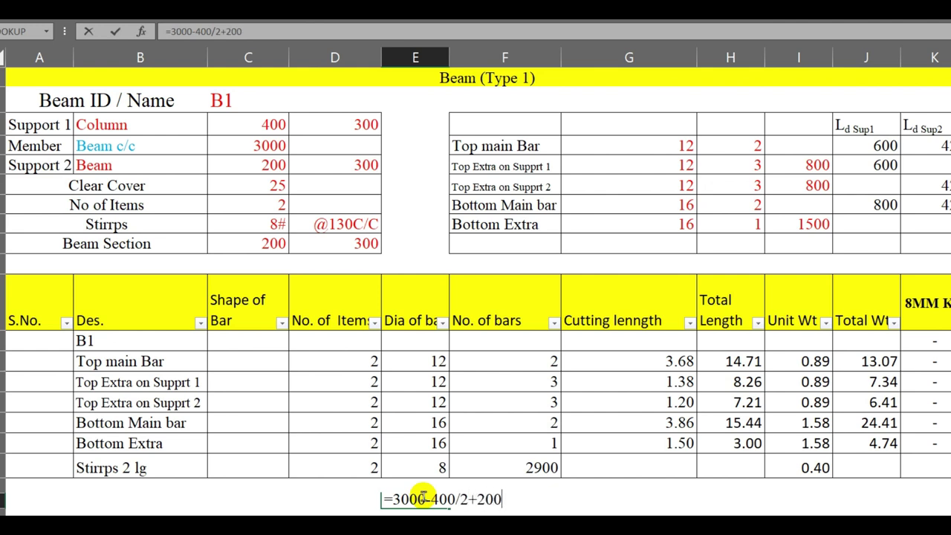
key(Return)
key(Return)
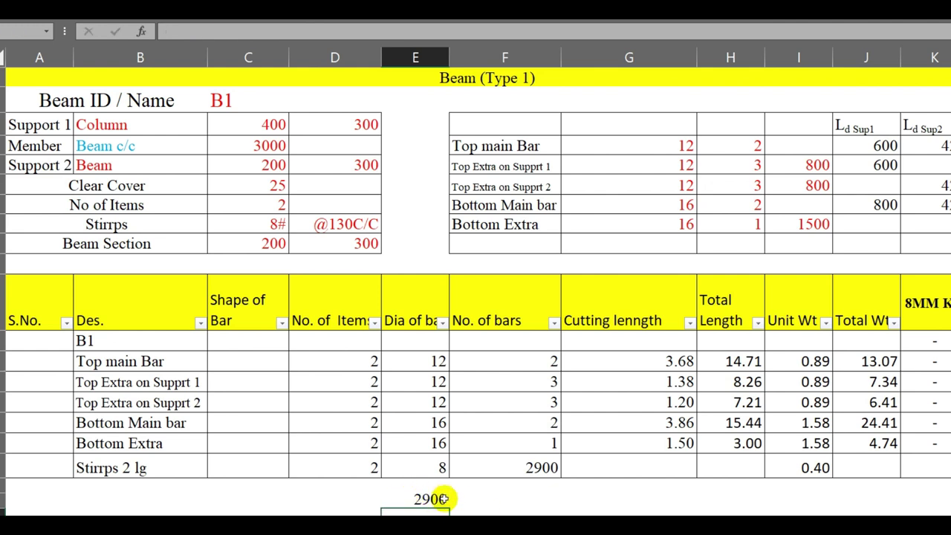
Enclose the E20 check calculation in parentheses and divide it by 130
double_click(440, 499)
click(391, 499)
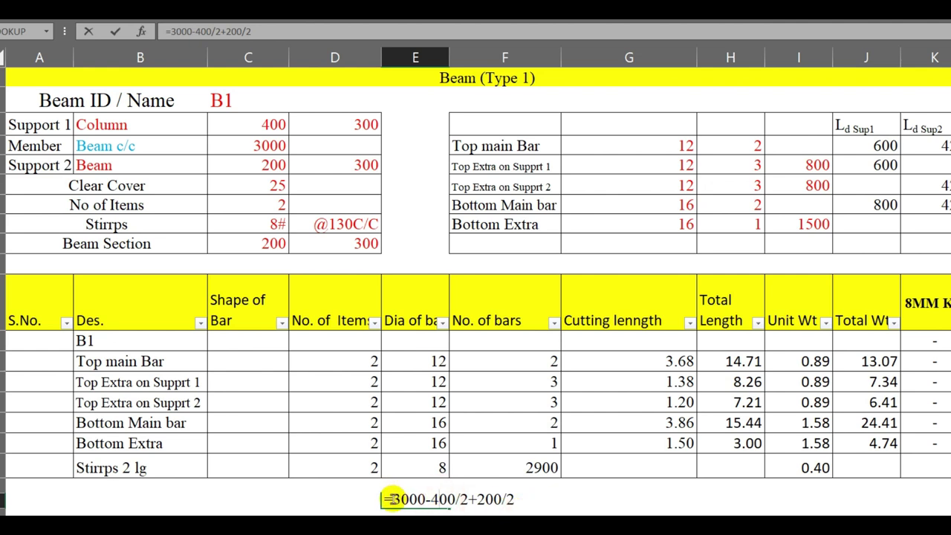
text(()
click(269, 32)
text())
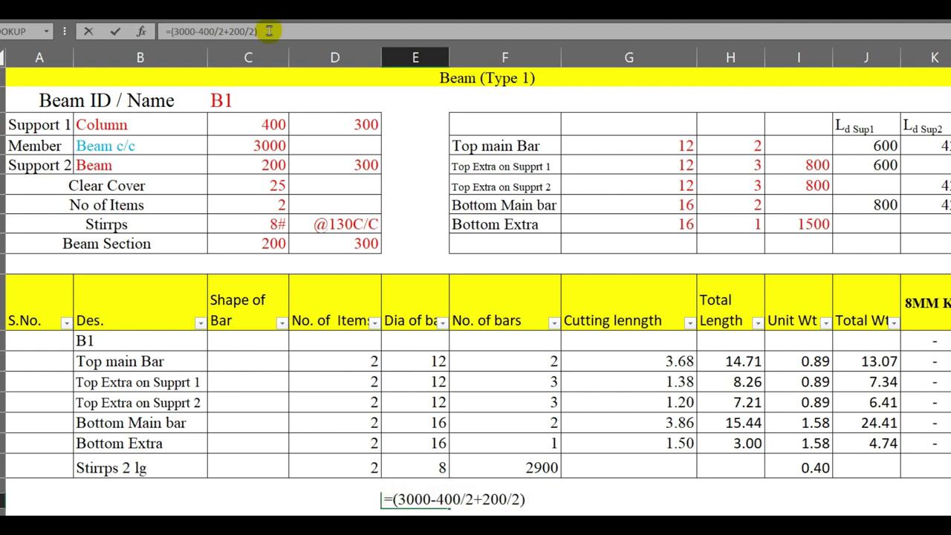
text(/130)
key(Return)
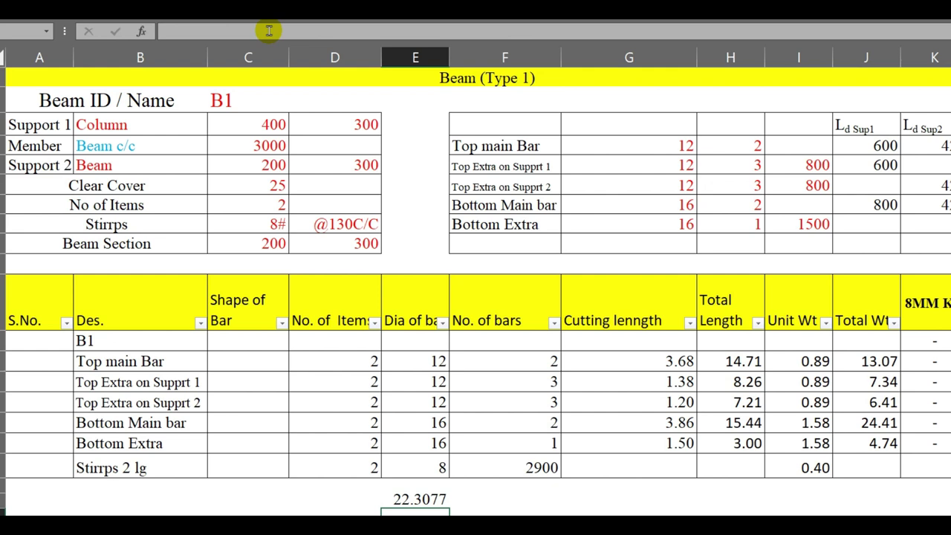
Enclose the whole F18 length formula in parentheses and divide it by the stirrup spacing in D8
click(513, 465)
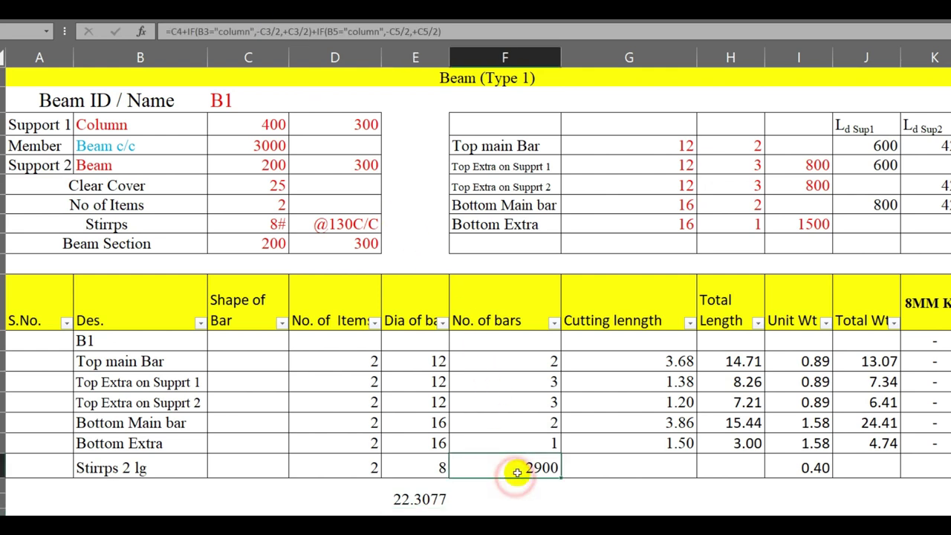
double_click(513, 465)
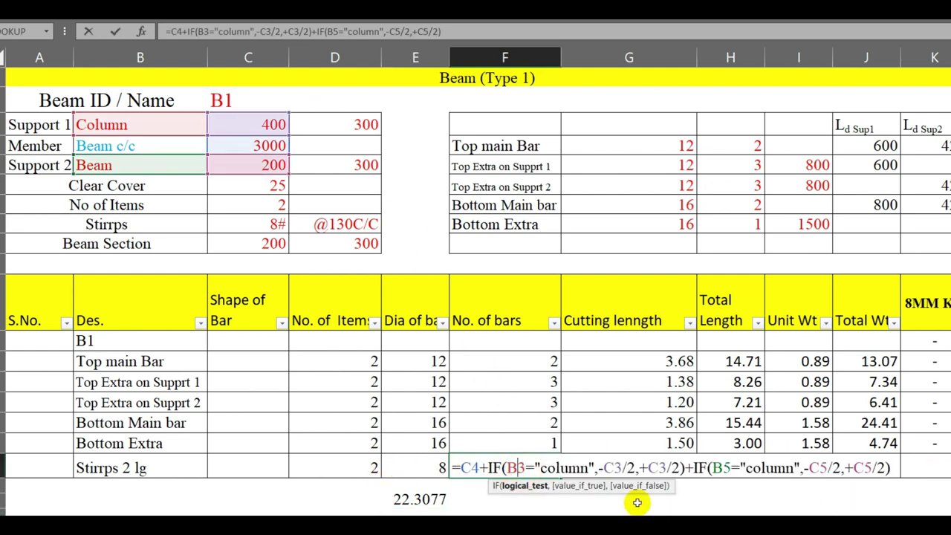
click(462, 469)
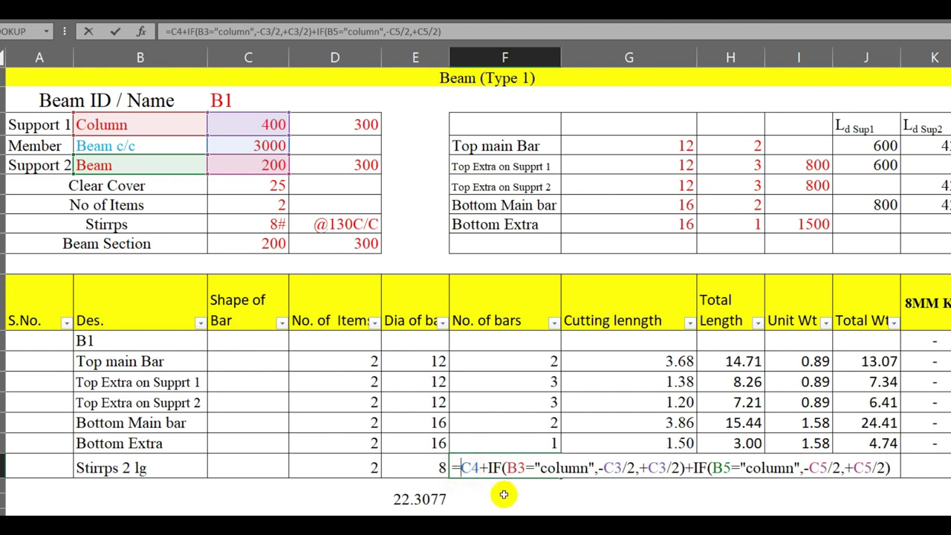
text(()
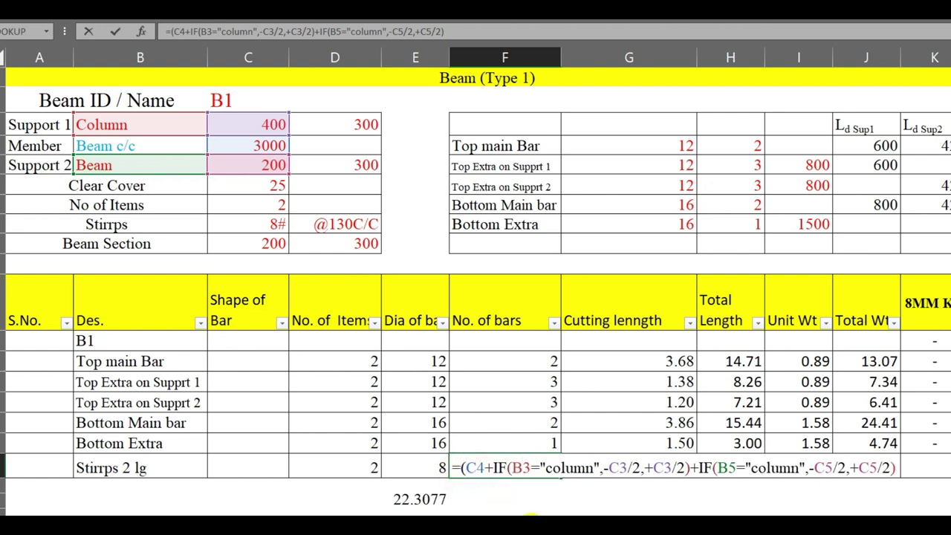
click(466, 31)
text()/)
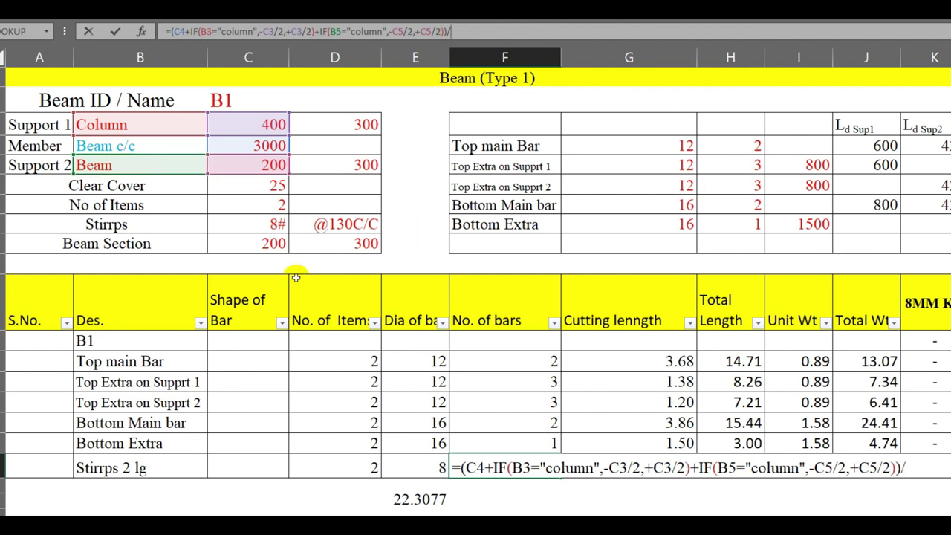
click(338, 225)
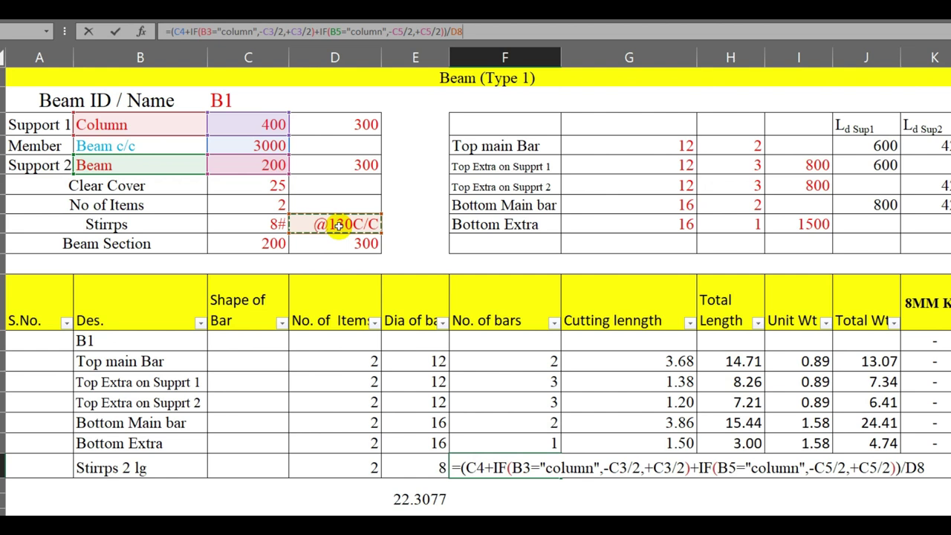
click(423, 513)
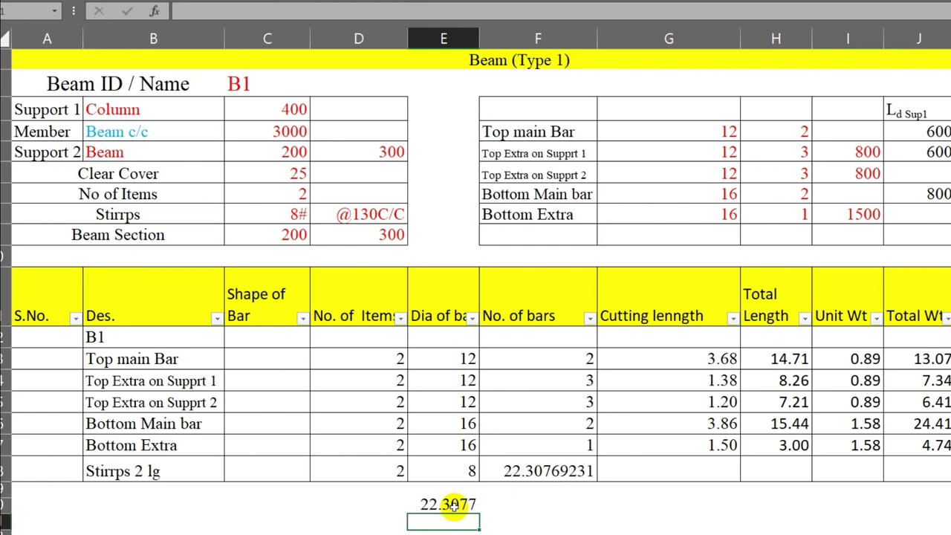
Add +1 to the end of the check calculation in E20
double_click(453, 505)
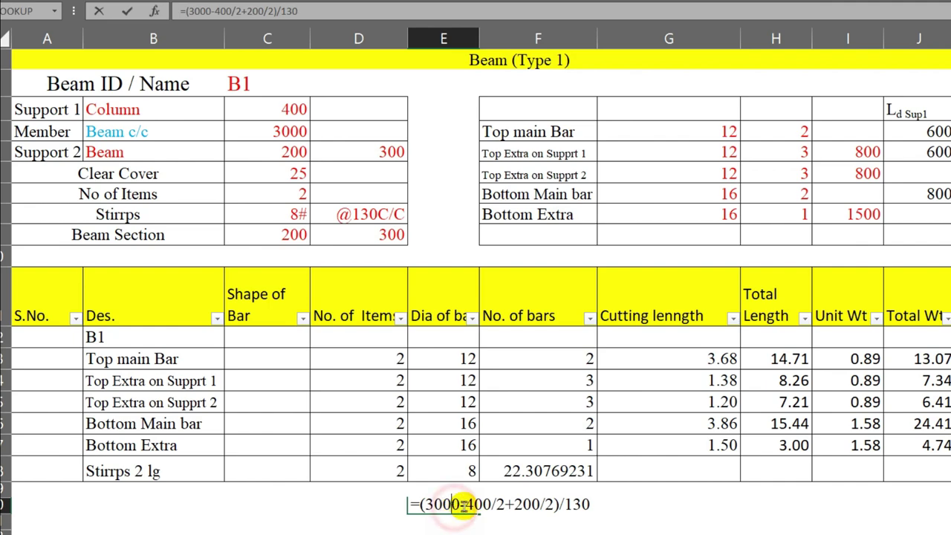
click(349, 10)
text(+1)
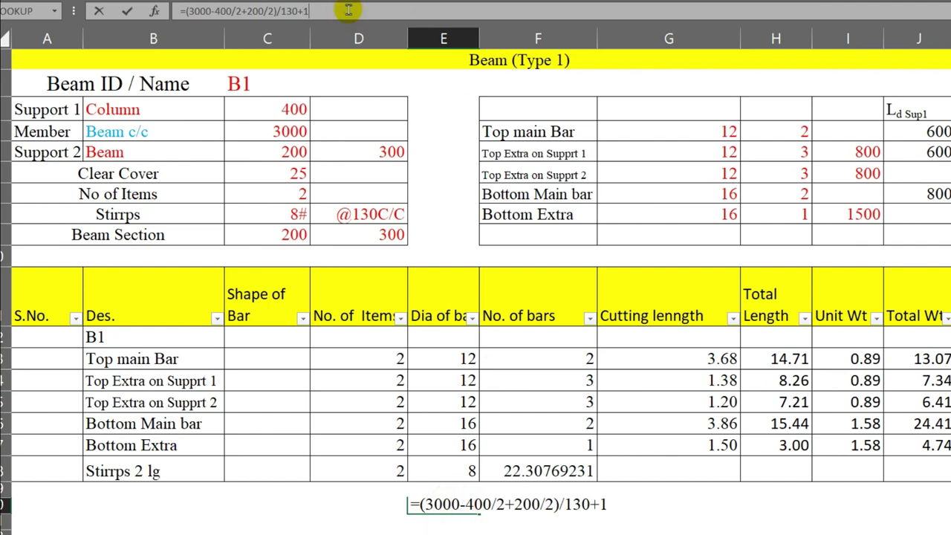
key(Return)
Add +1 to the end of the stirrup count formula in F18
double_click(569, 471)
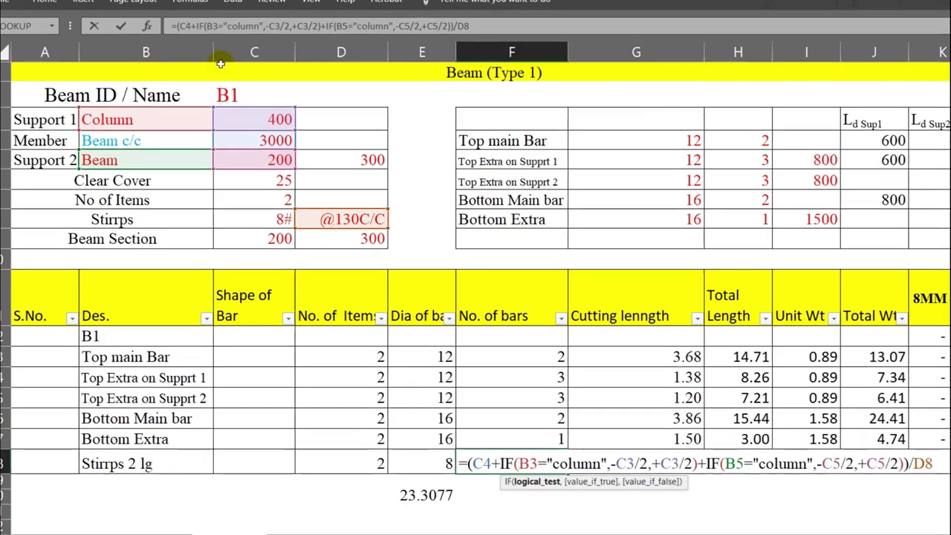
text(+1)
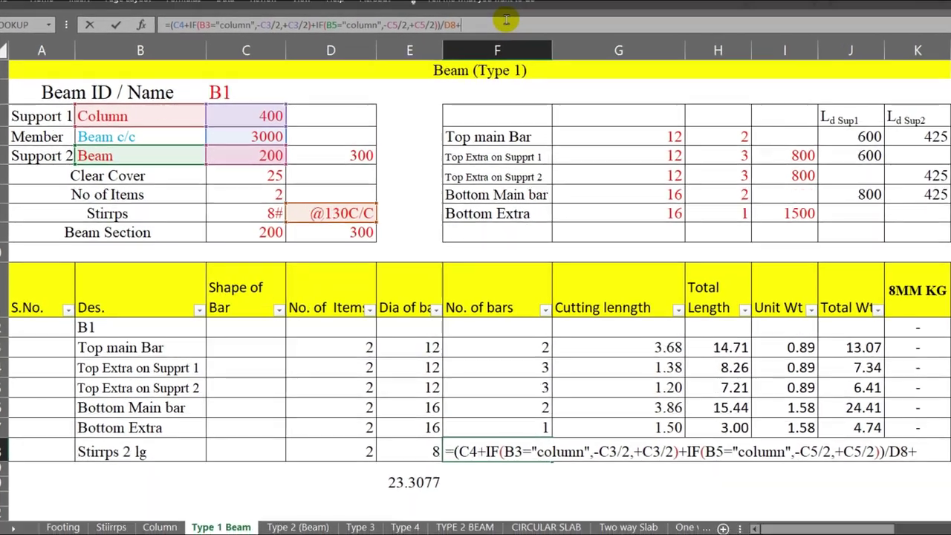
key(Return)
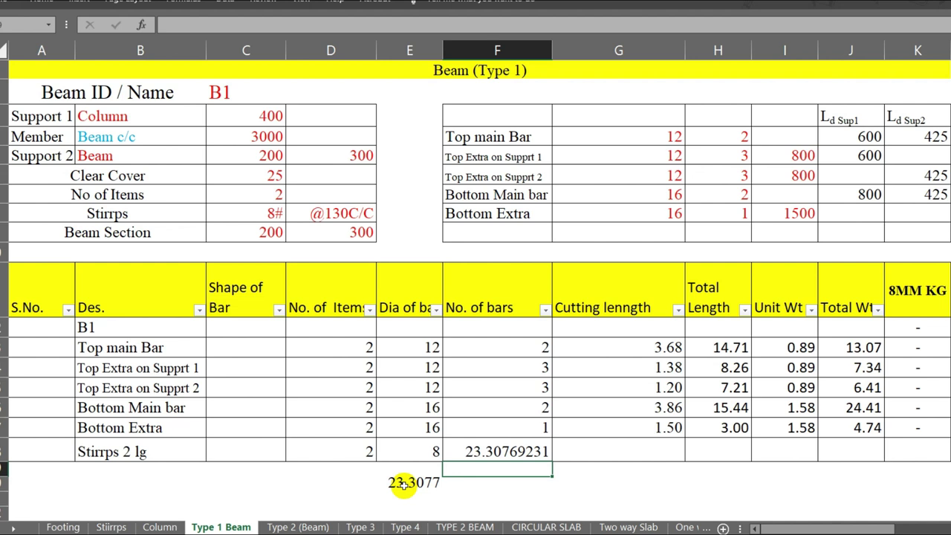
Enter the rounding candidates 23 in D20 and 24 in F20, on either side of the check result
key(Left)
key(Left)
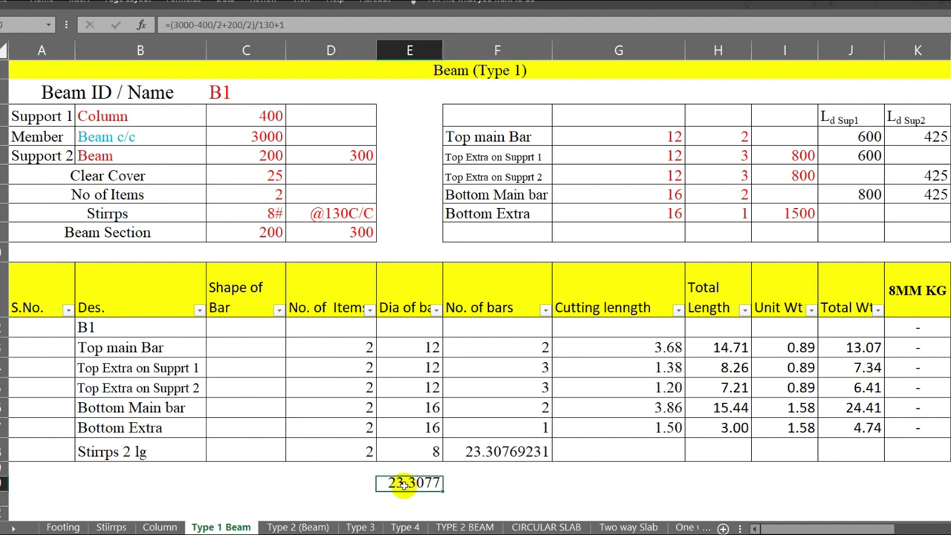
text(23)
key(Right)
key(Right)
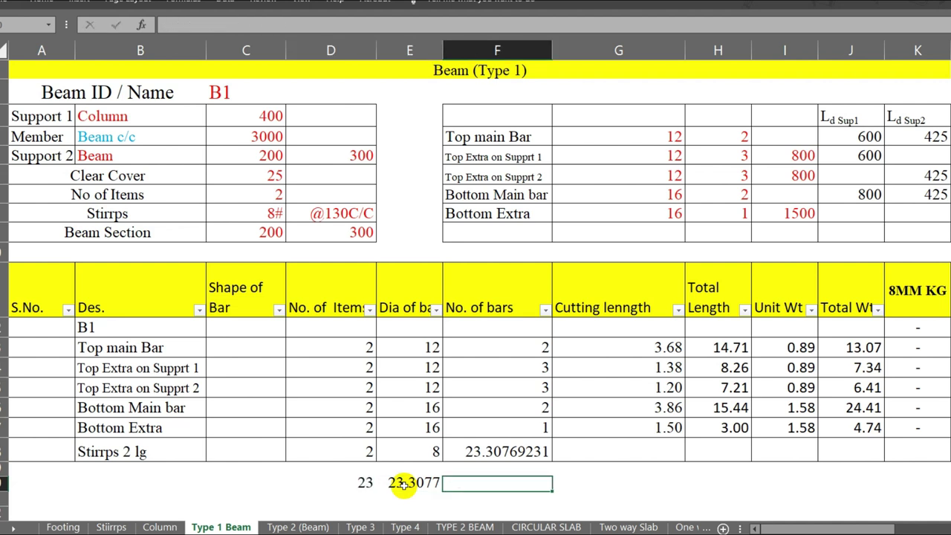
text(24)
key(Return)
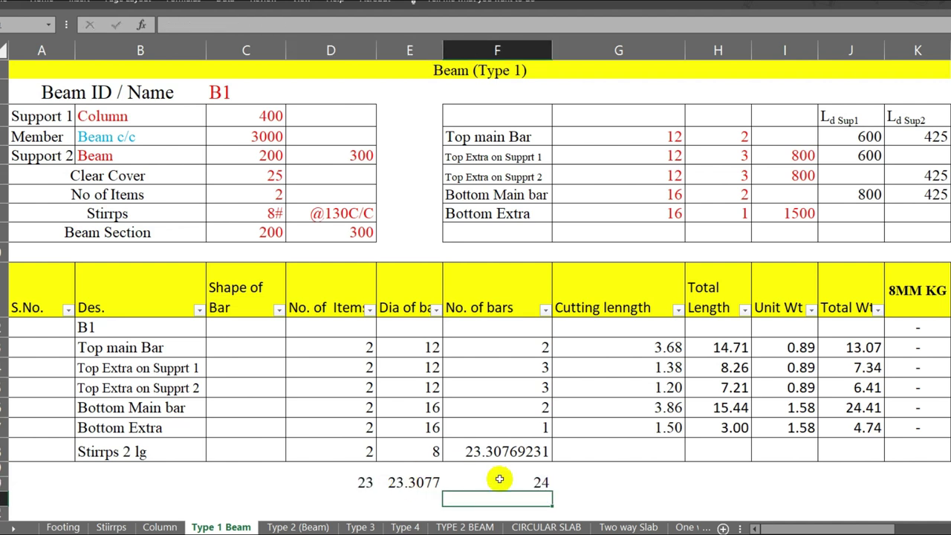
click(352, 484)
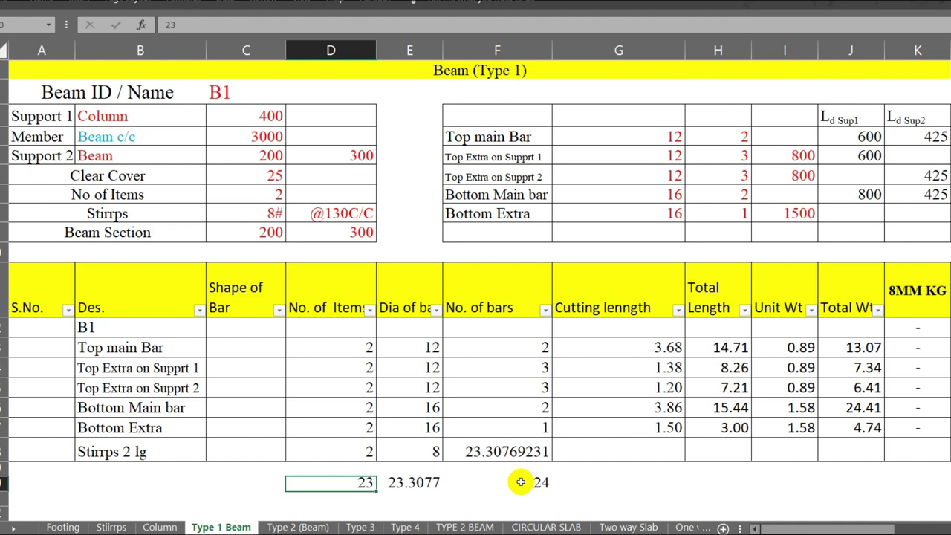
Enter =ROUNDUP(E20,0) in G20 to try rounding the check result up to a whole number
double_click(408, 482)
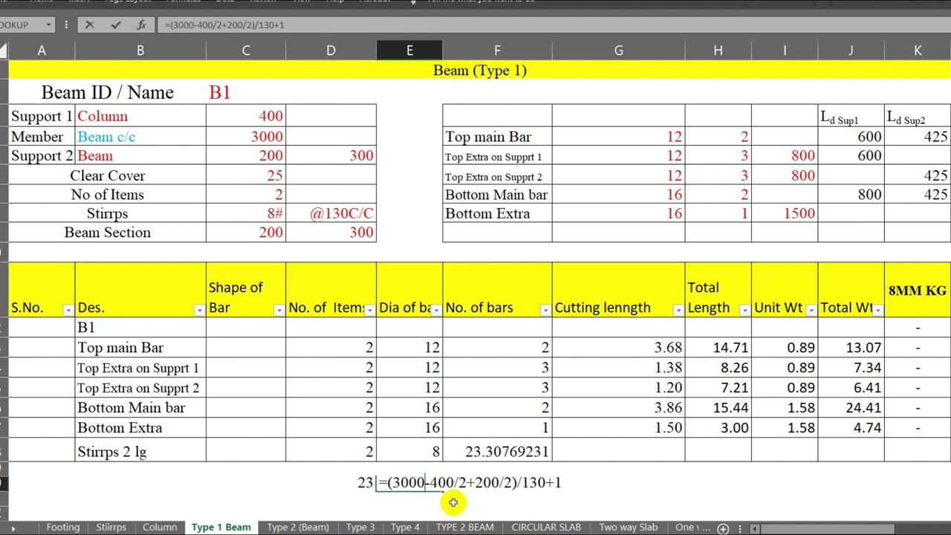
key(Return)
click(611, 484)
text(=)
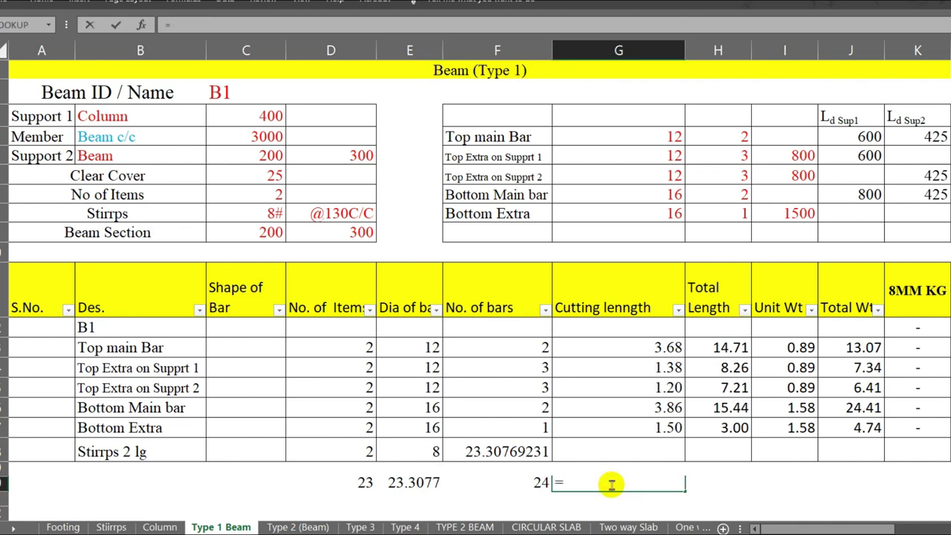
text(ro)
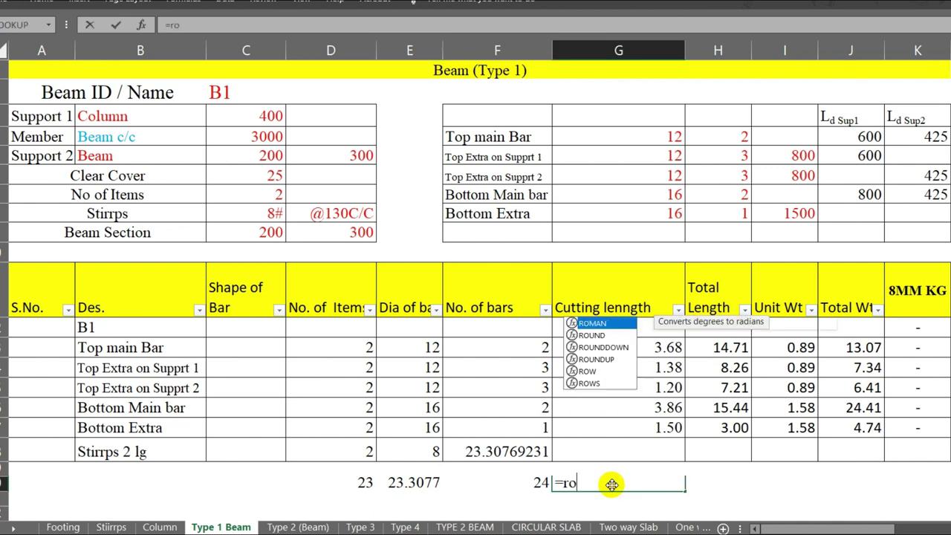
text(undup()
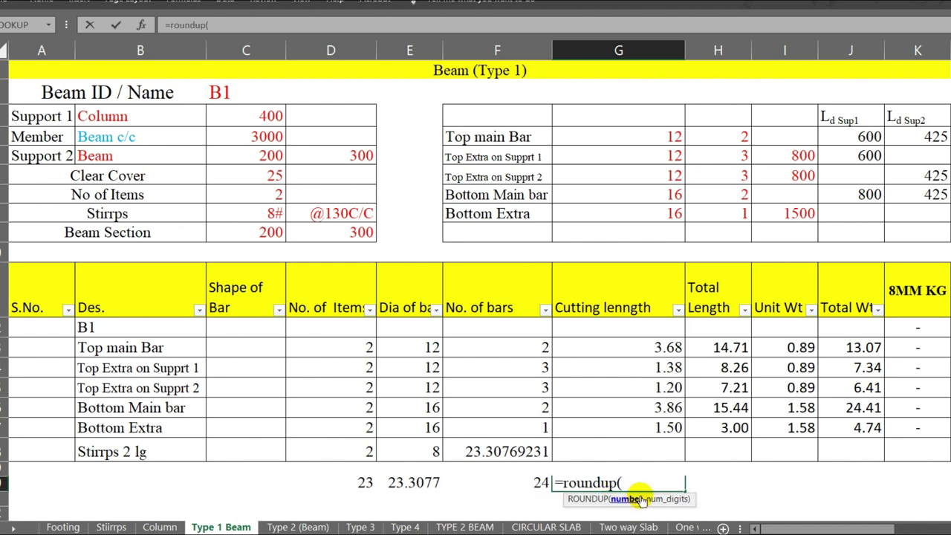
click(409, 483)
text(,0))
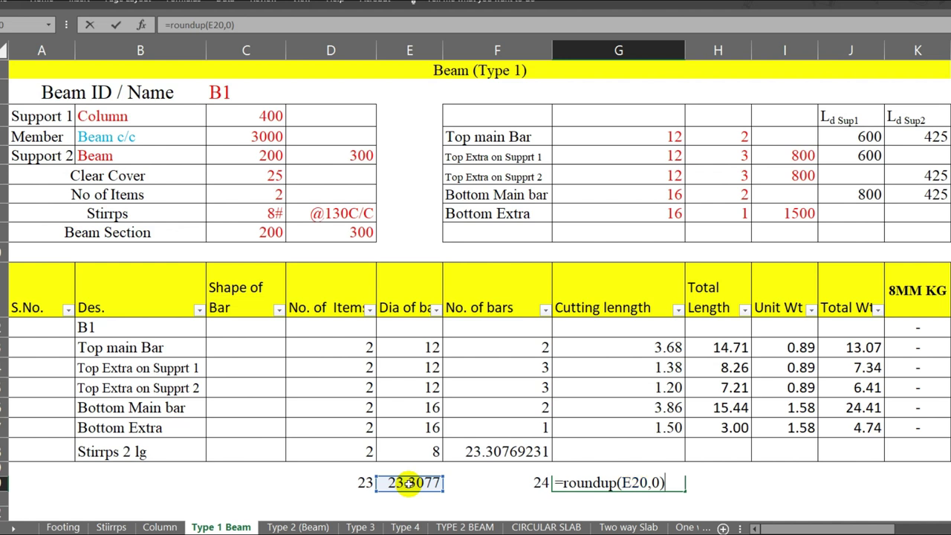
key(Return)
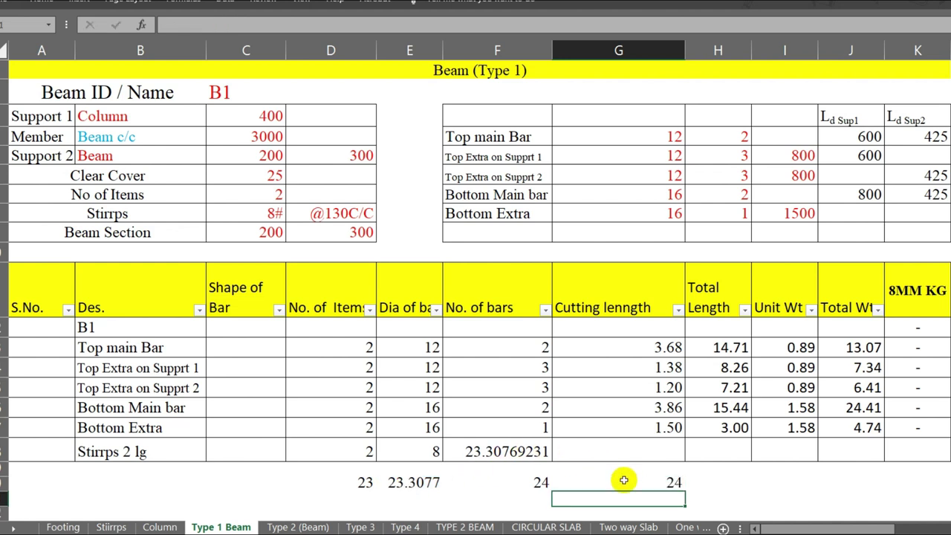
Wrap the stirrup count formula in F18 in ROUNDUP with 0 digits, and clear the check values in D20:G20
double_click(487, 454)
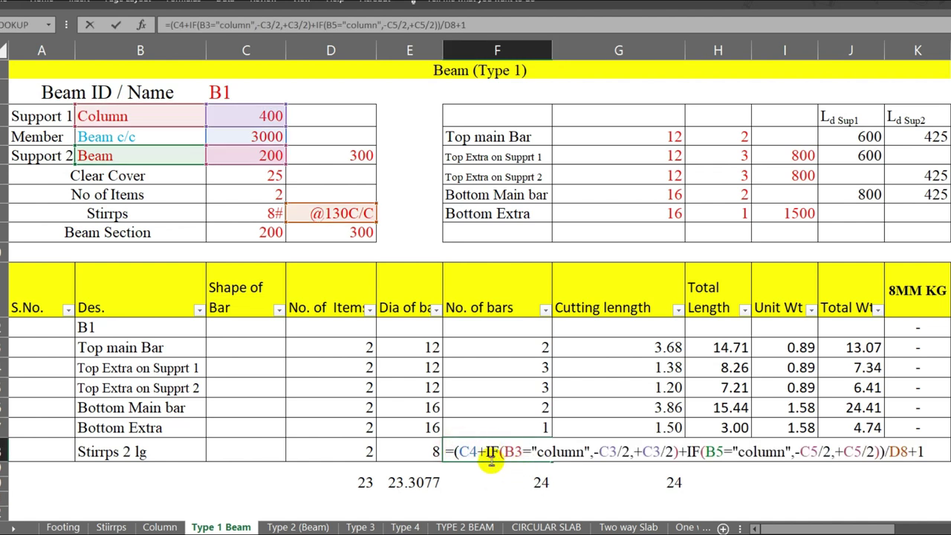
text(Round)
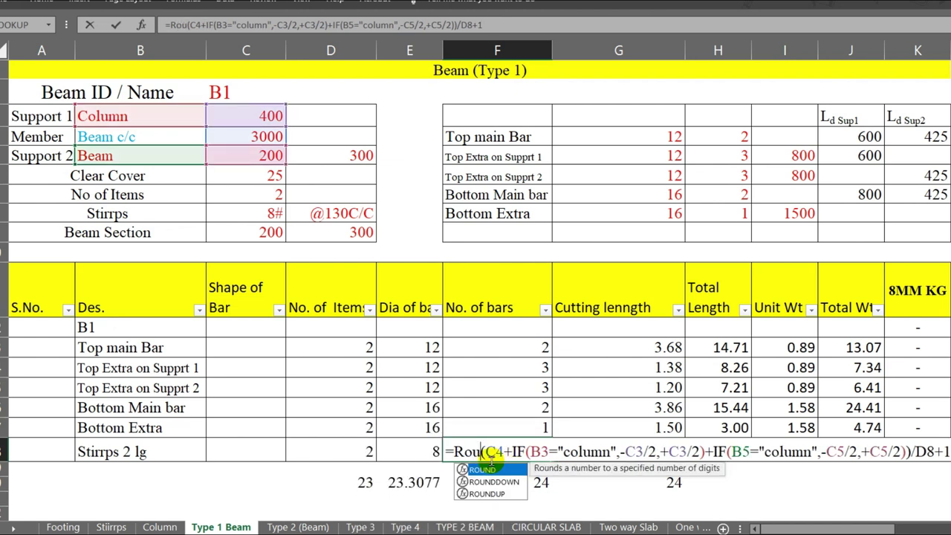
text(up)
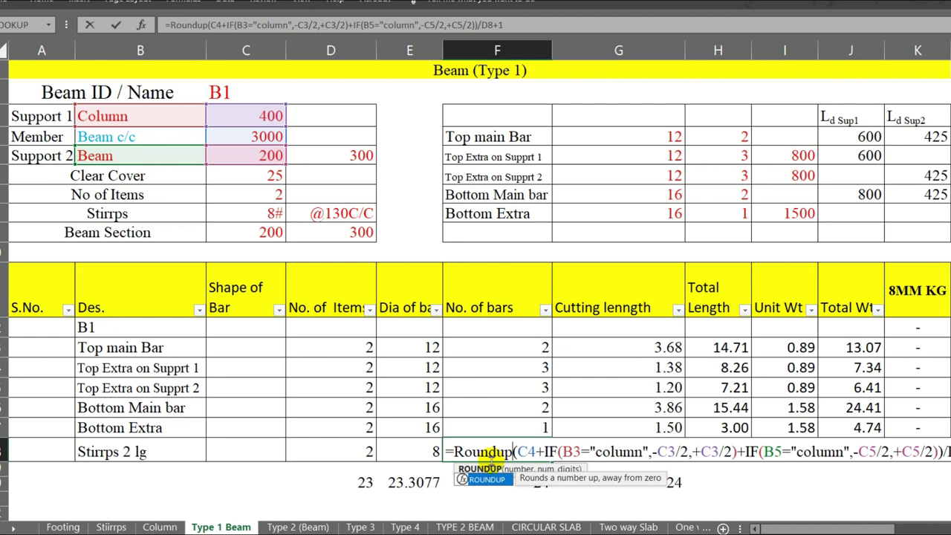
text(()
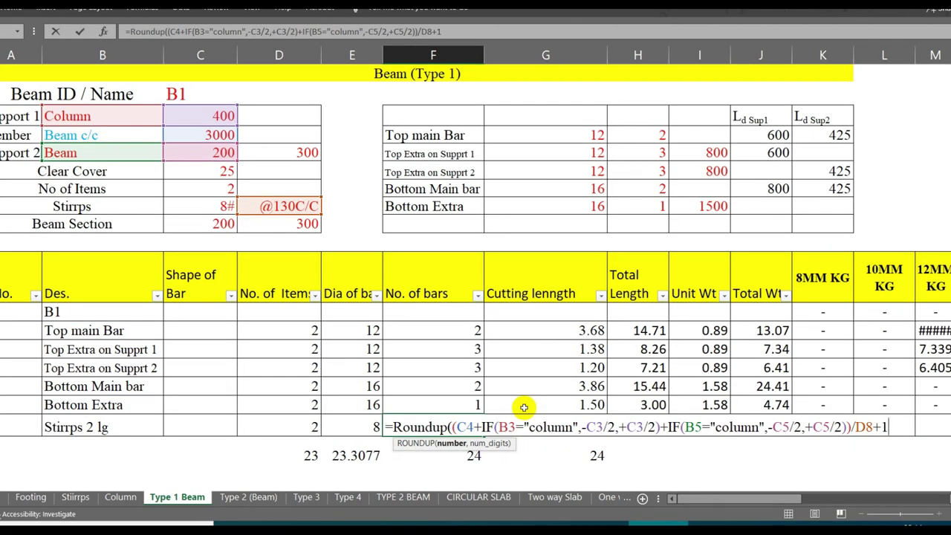
text(,0))
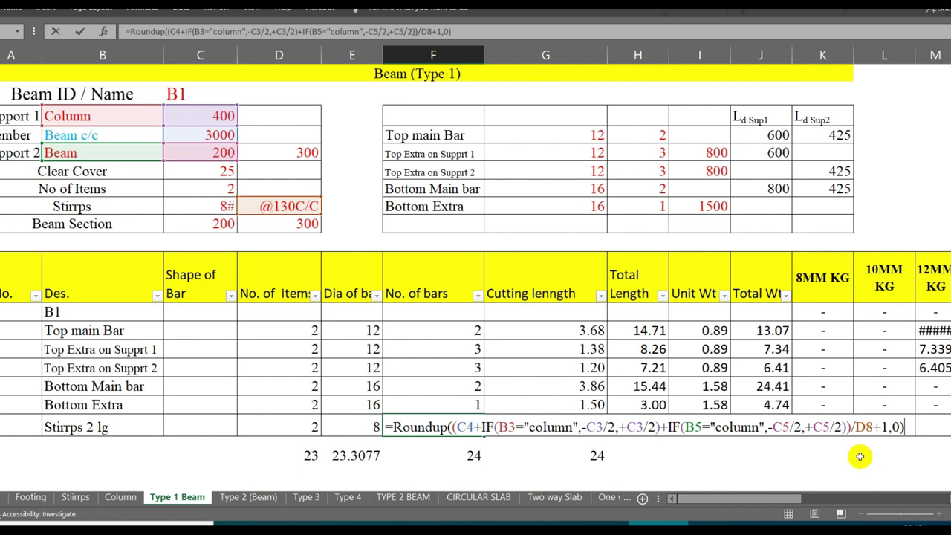
key(Return)
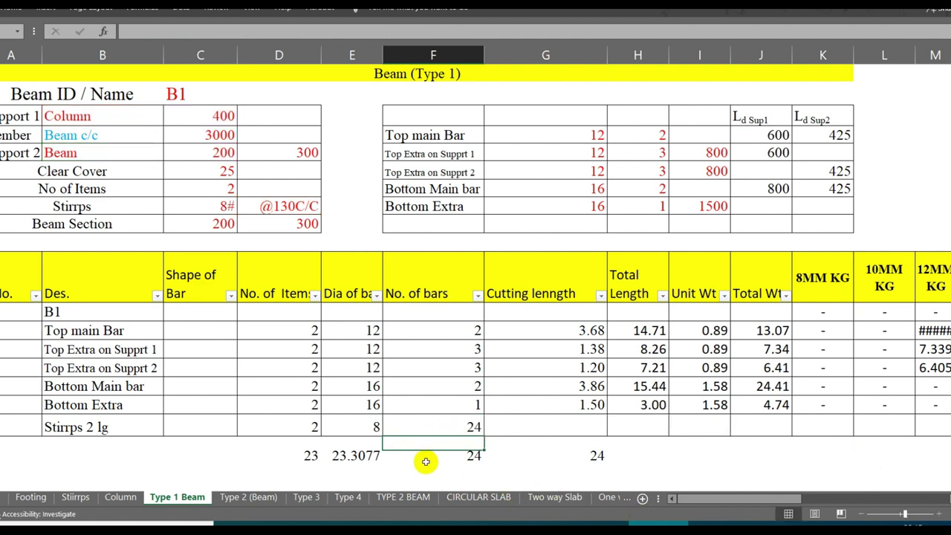
drag(275, 456, 601, 456)
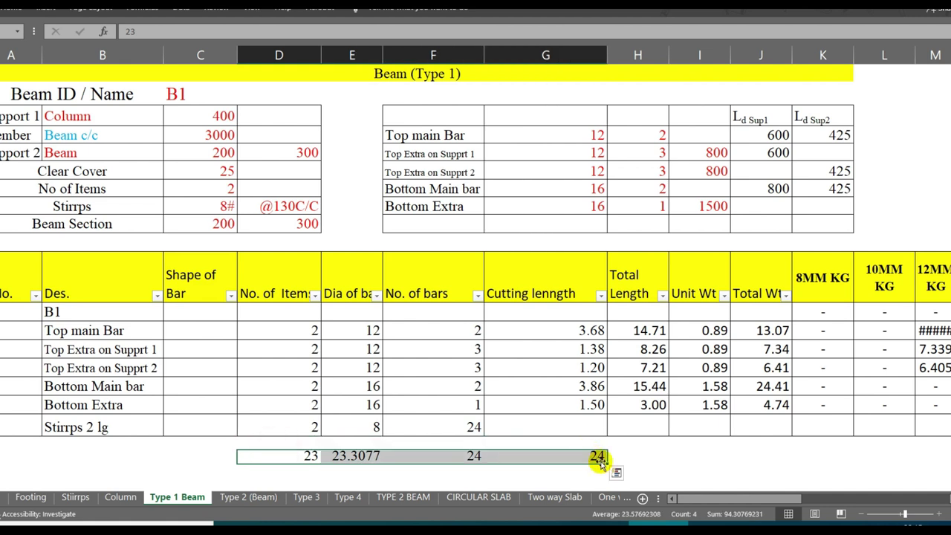
key(Delete)
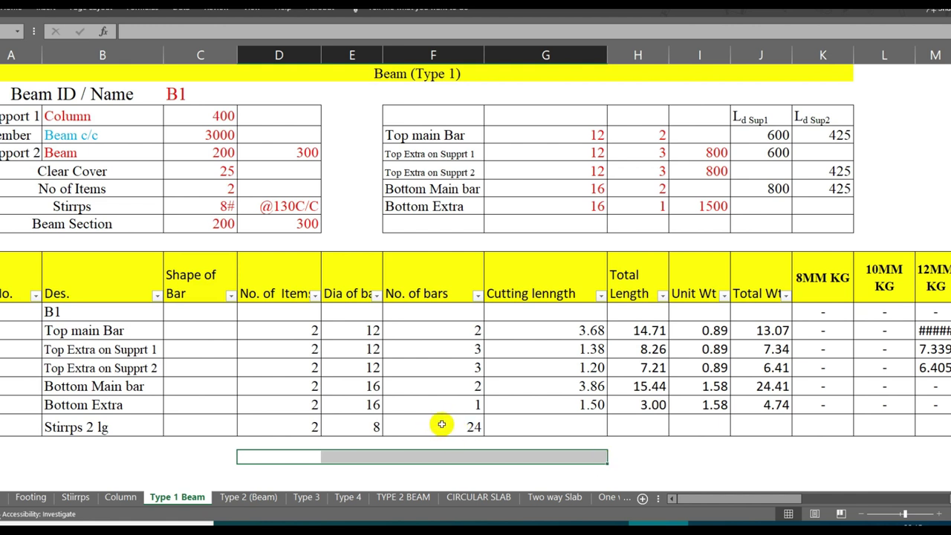
Change Support 2 to Column with a size of 300 and clear its second dimension in D5
click(115, 153)
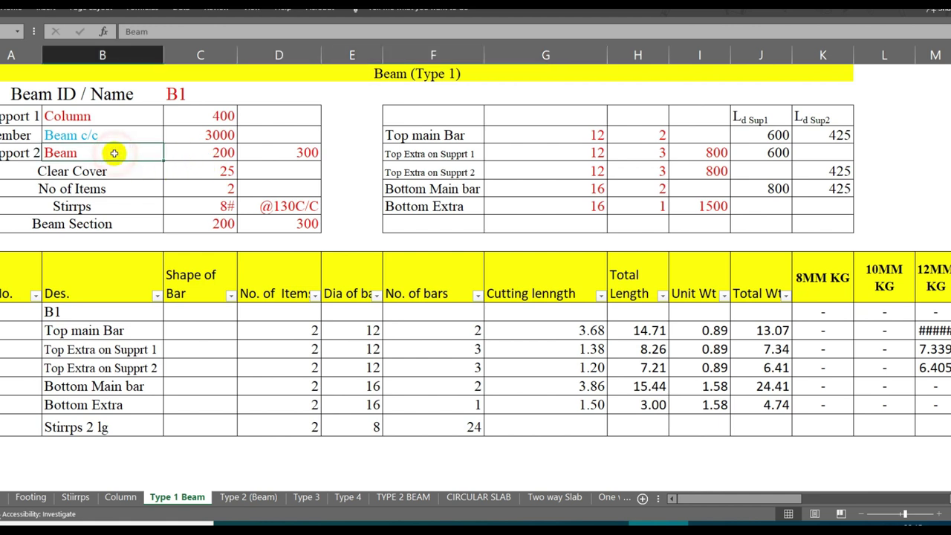
text(Col)
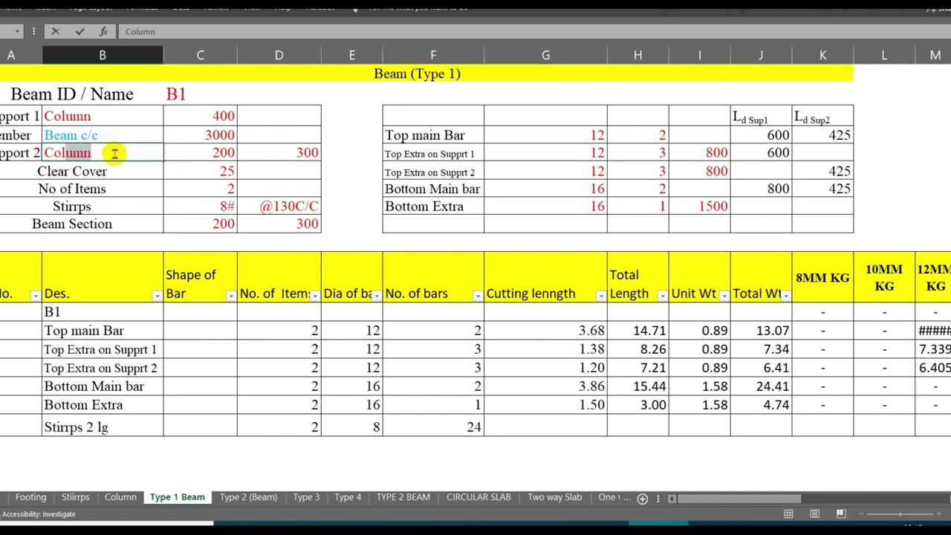
key(Tab)
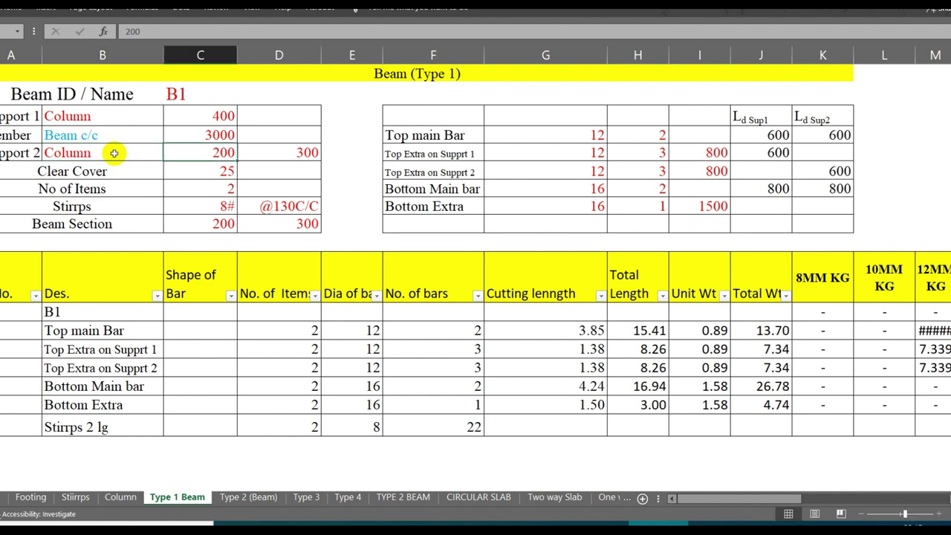
text(300)
key(Tab)
key(Delete)
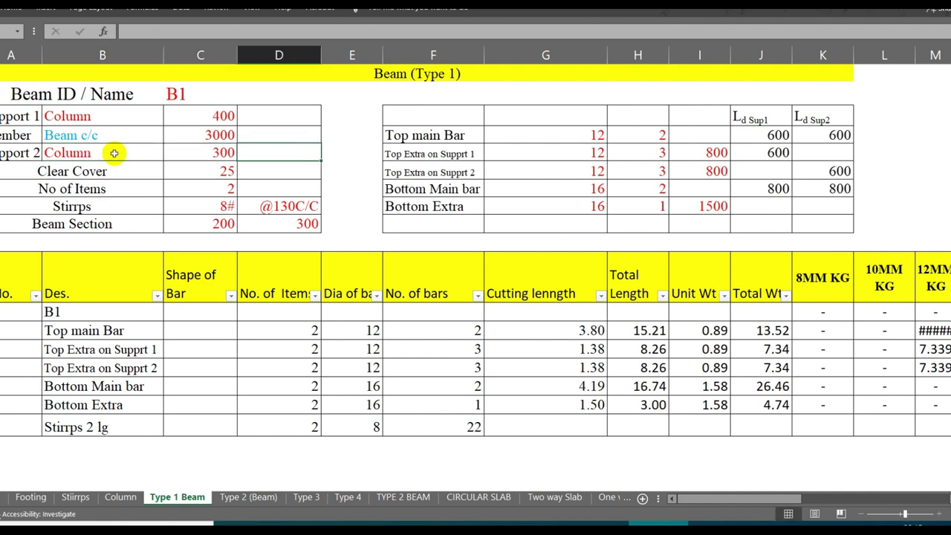
Set the Beam c/c member length in C4 to 4000
click(203, 134)
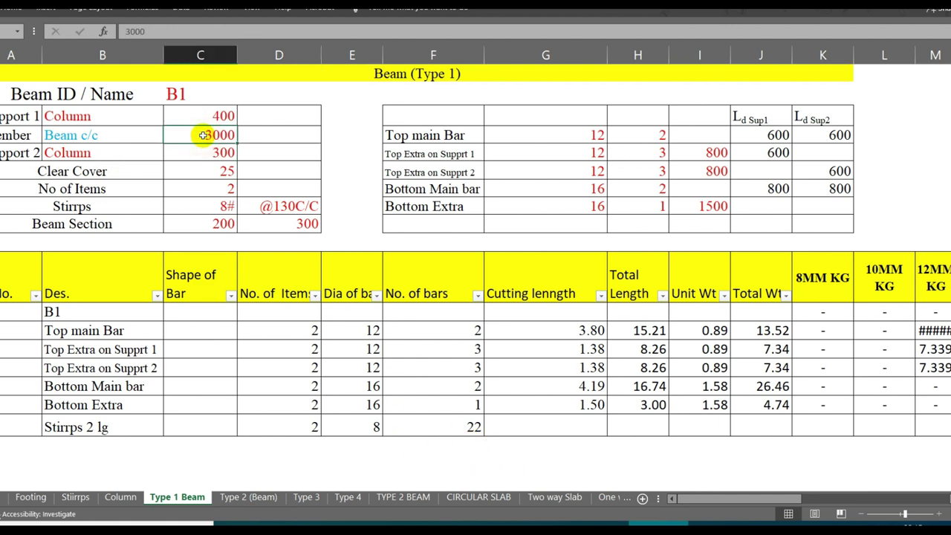
text(4000)
key(Return)
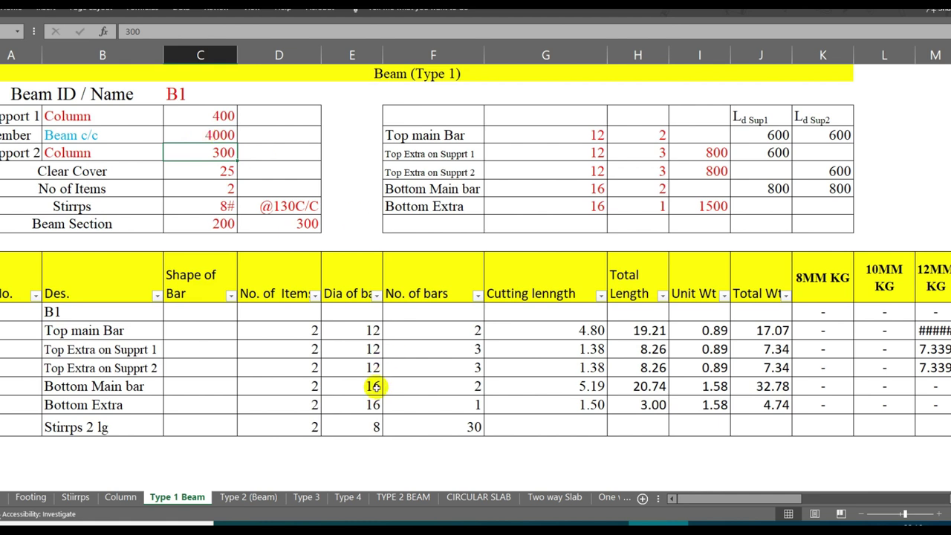
click(540, 425)
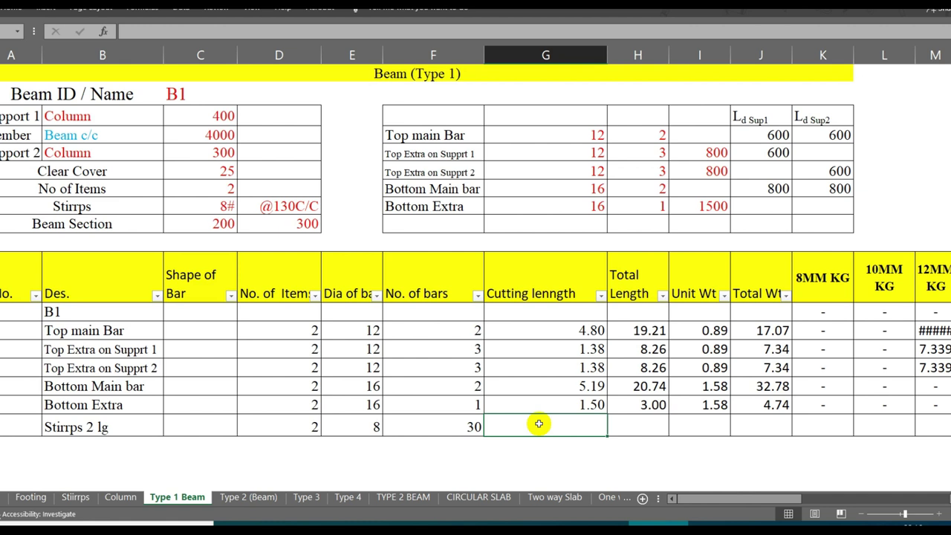
text(=)
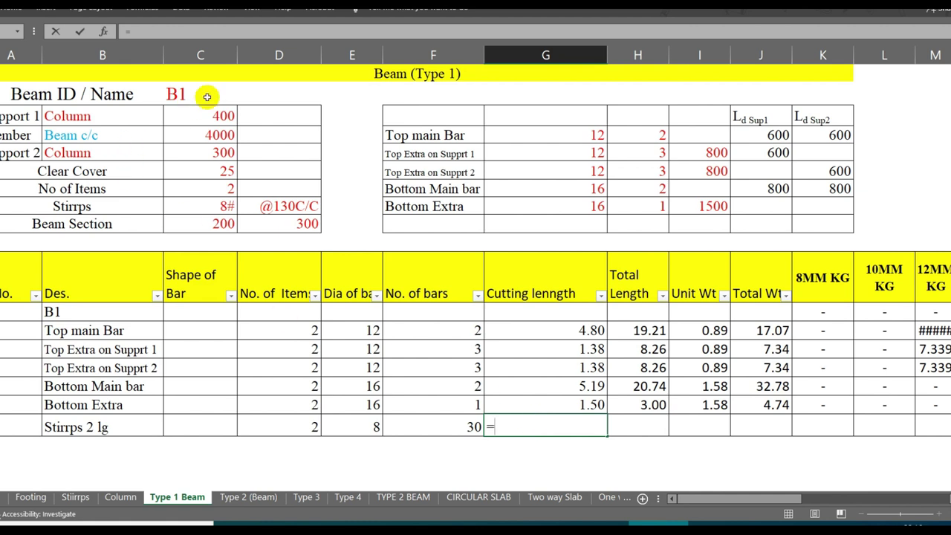
click(222, 226)
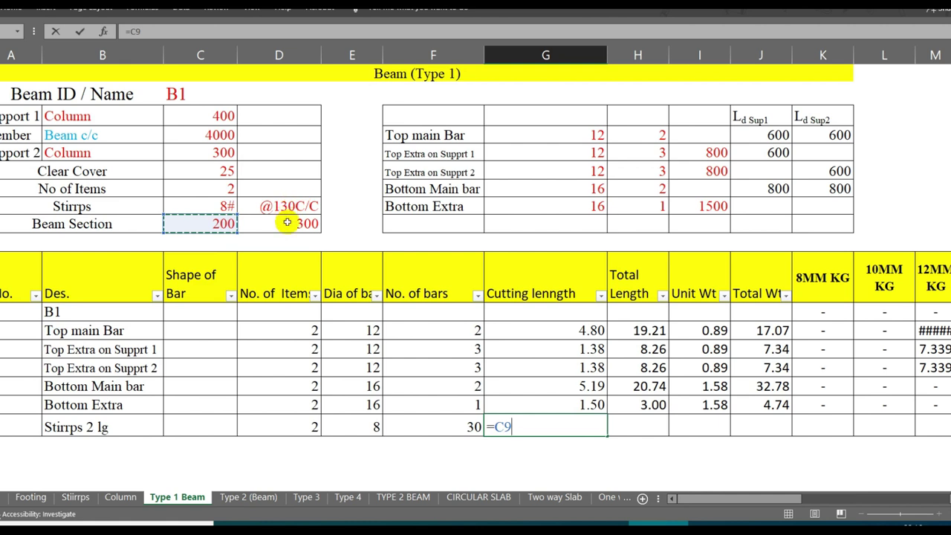
key(BackSpace)
key(BackSpace)
key(BackSpace)
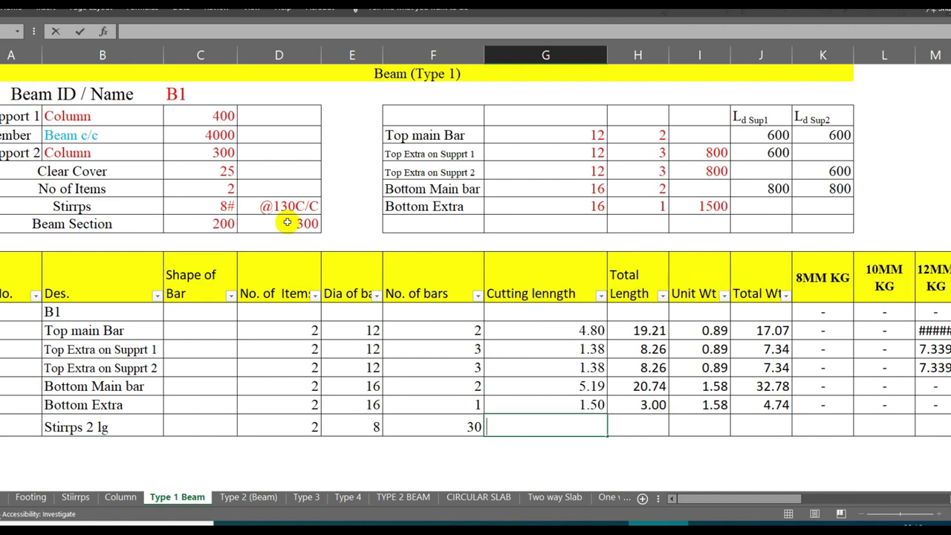
key(Return)
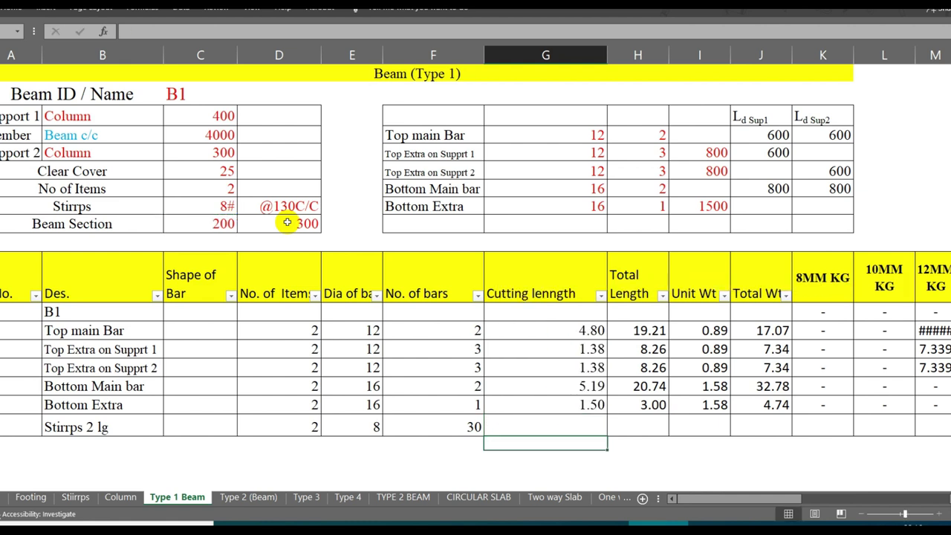